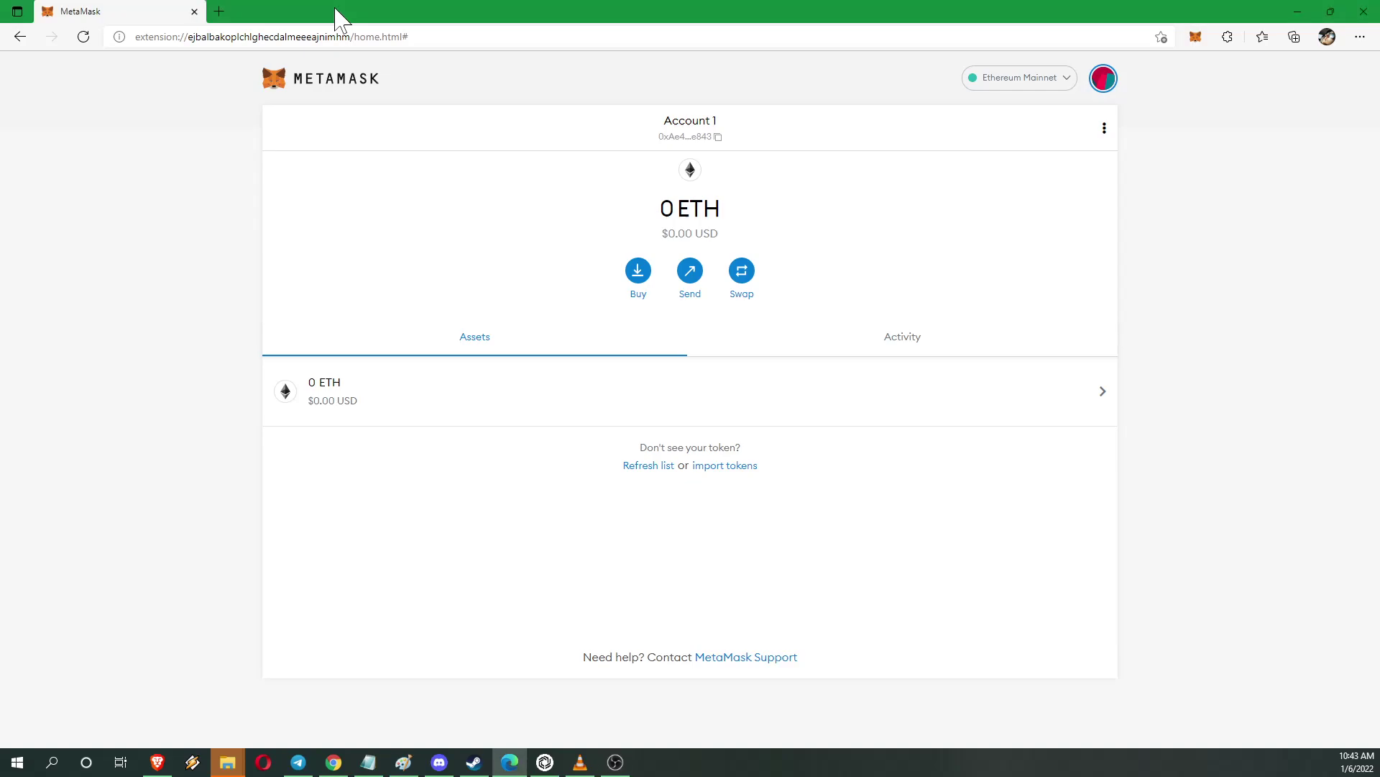
Step: Load uniswap.io in a new Microsoft Edge tab
key(ctrl+t)
text(uniswap.io)
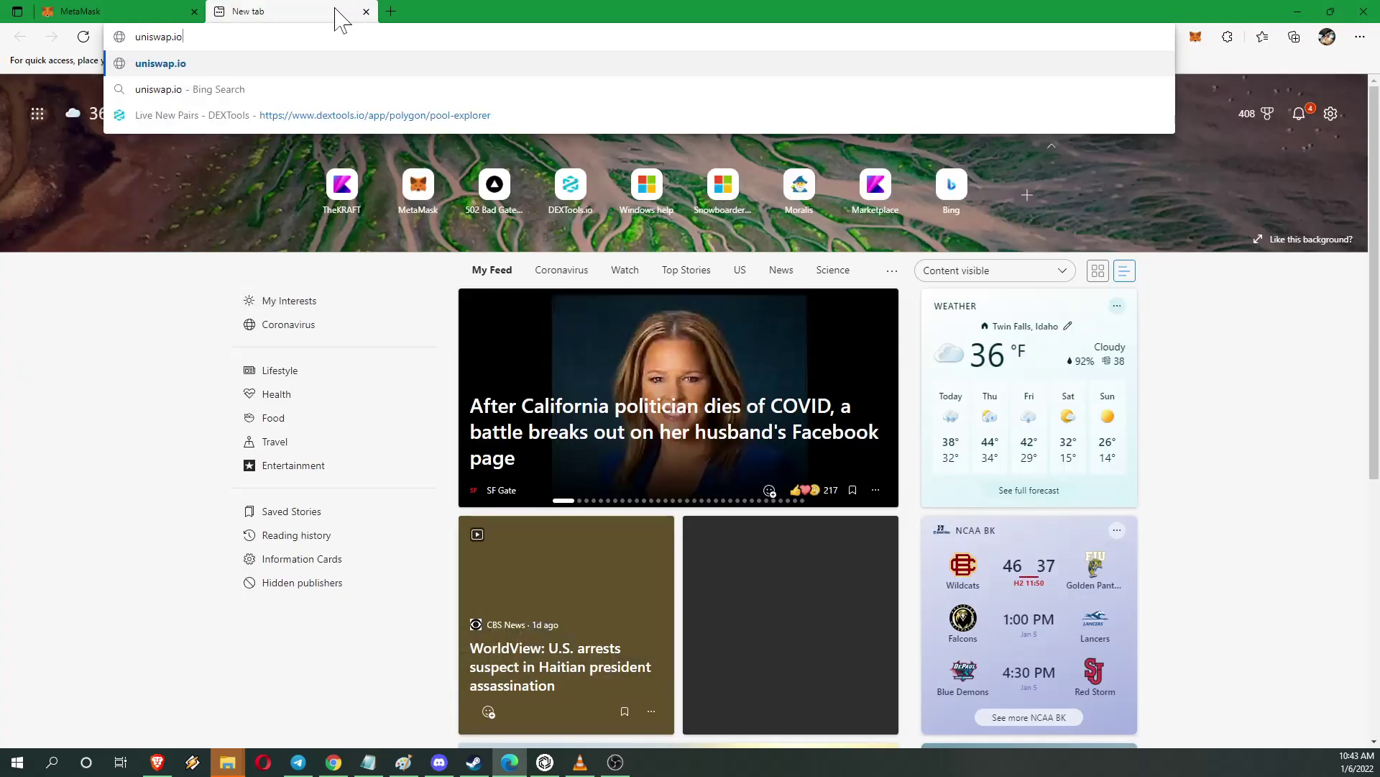
key(Return)
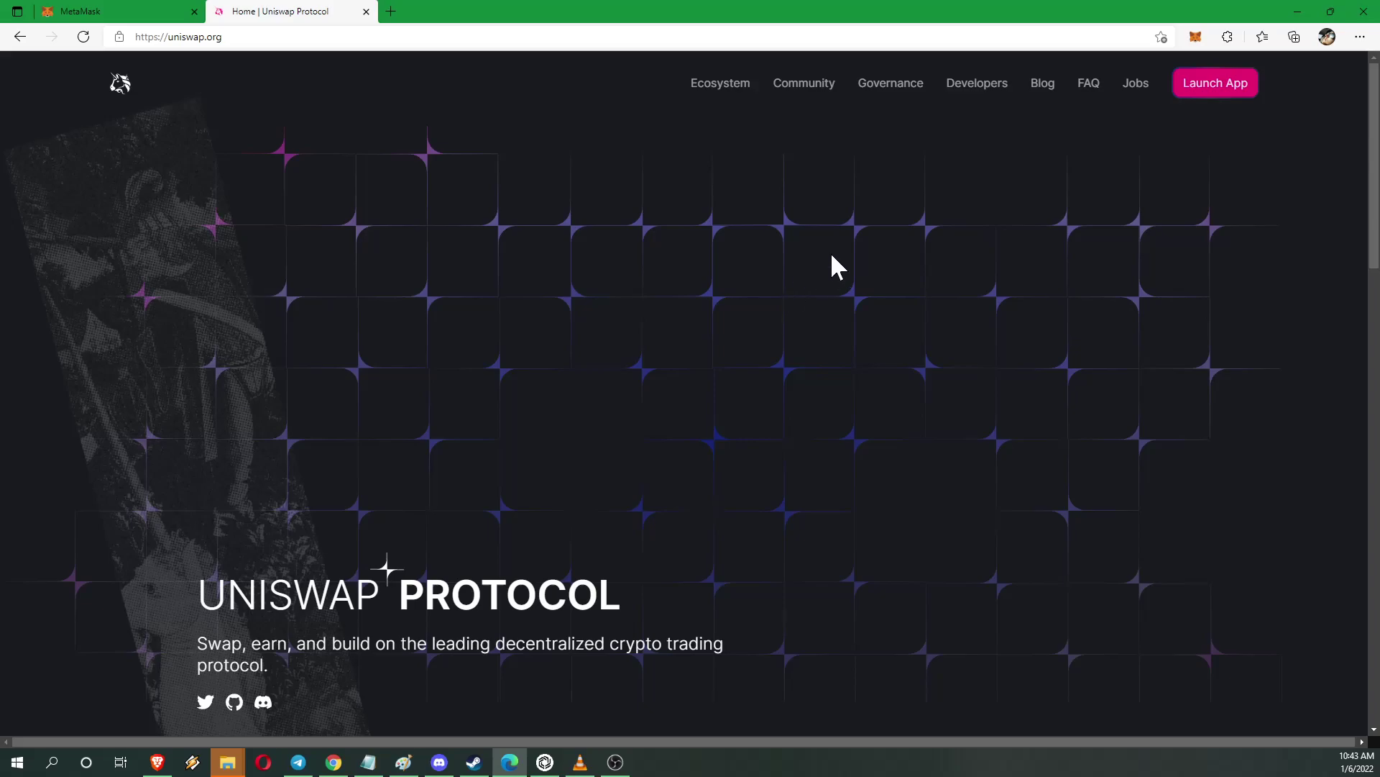
Step: Launch the Uniswap app and connect MetaMask with both Account 1 and Account 2 approved
click(1210, 85)
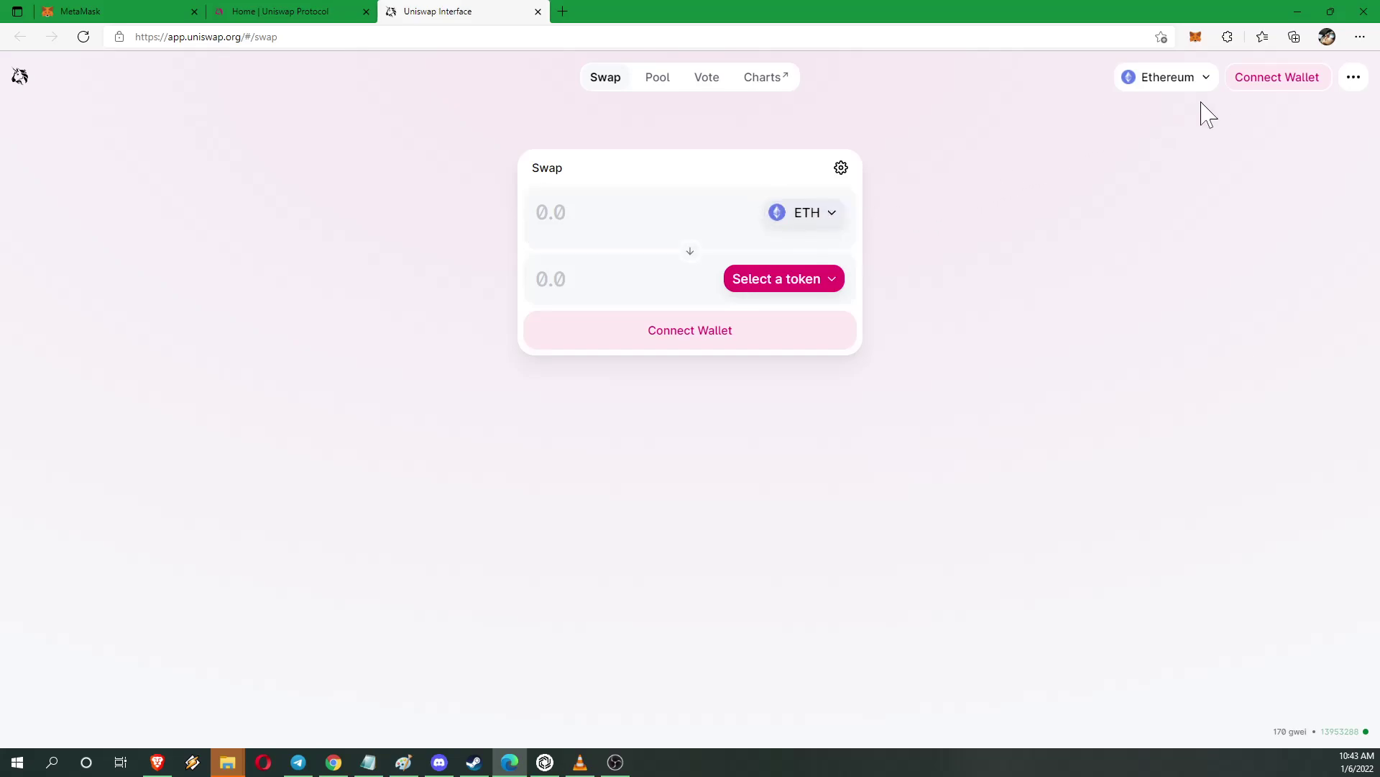
click(1271, 81)
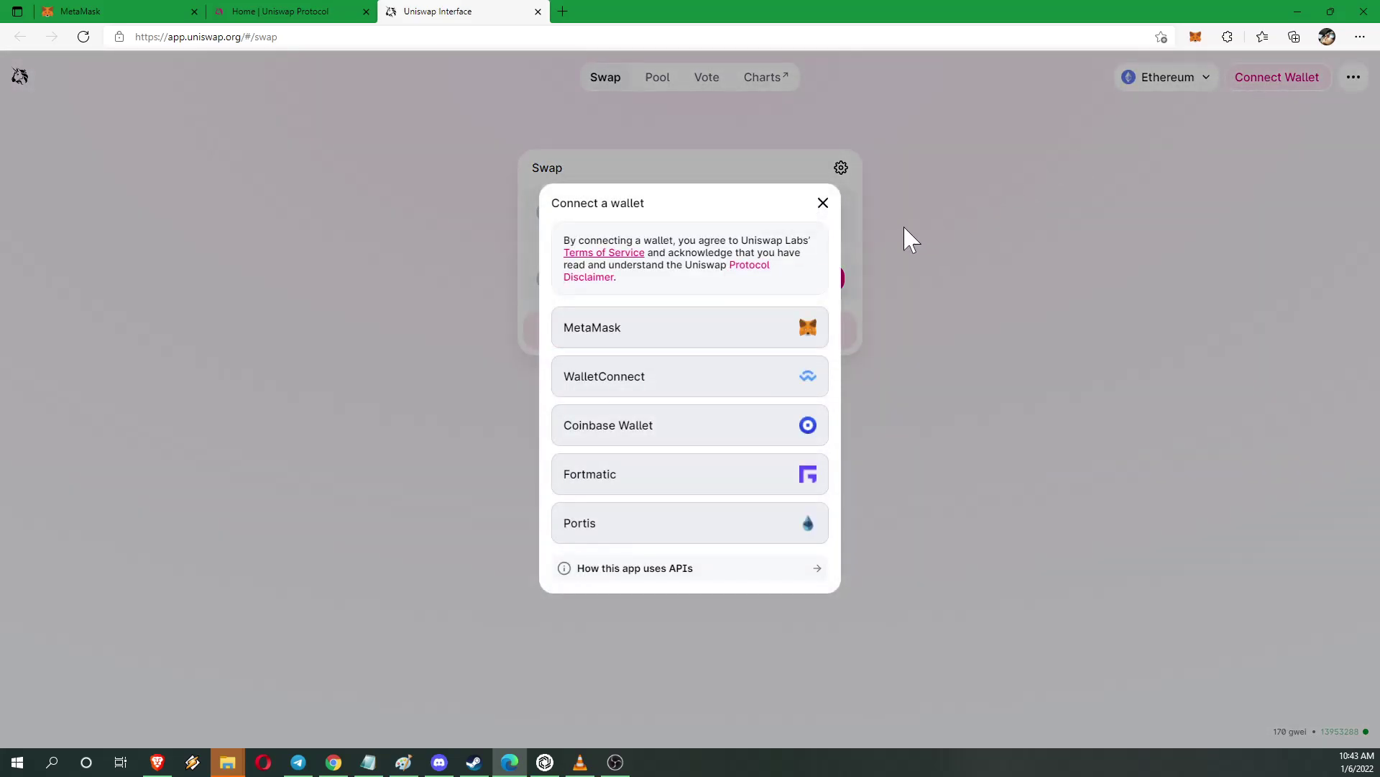
click(793, 334)
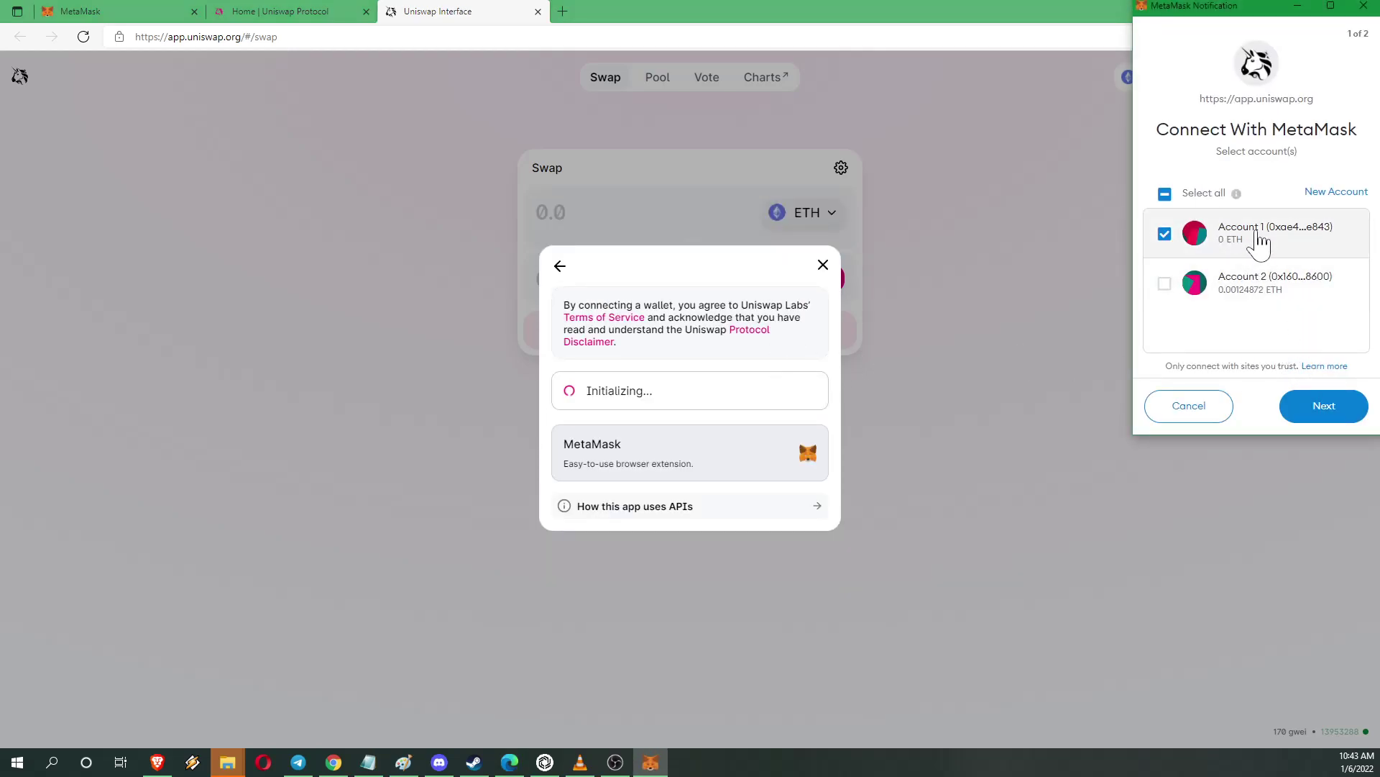
click(1206, 275)
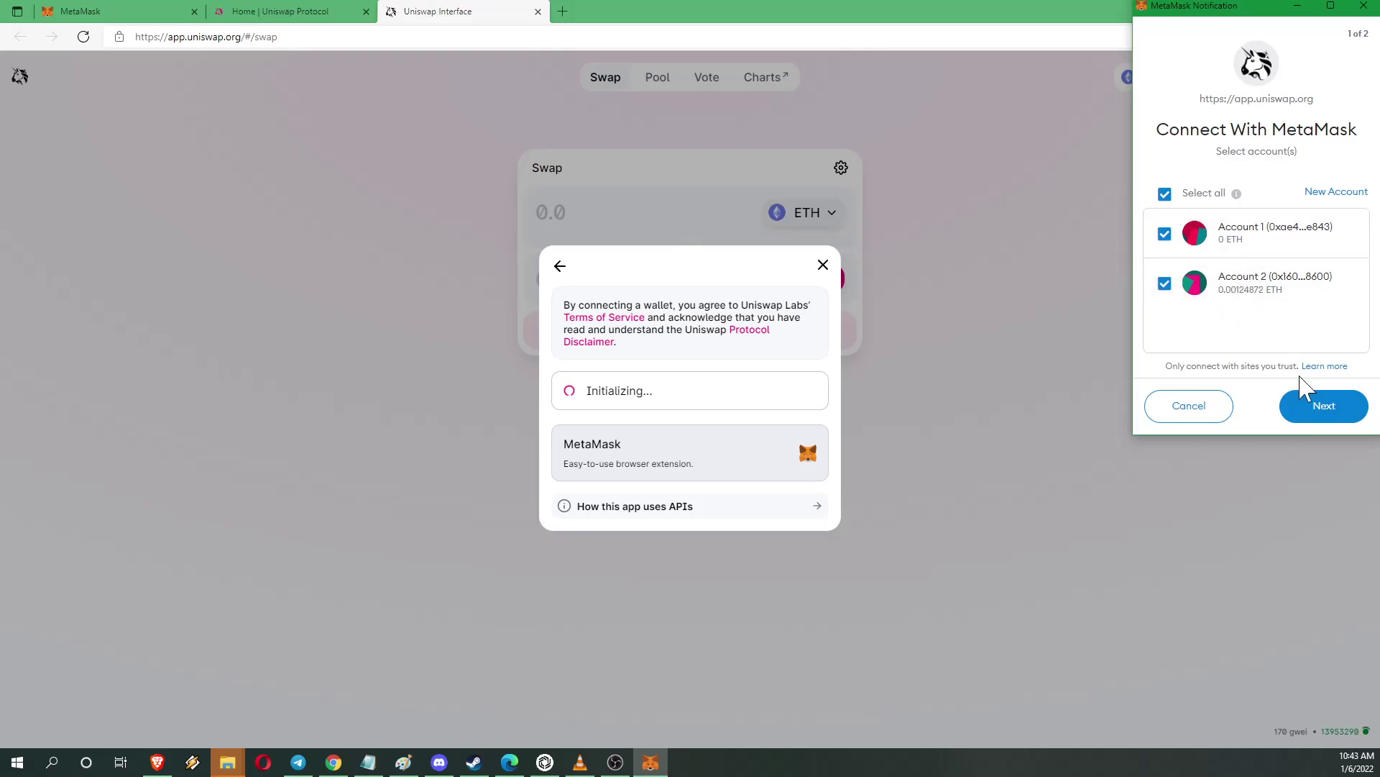
click(1303, 410)
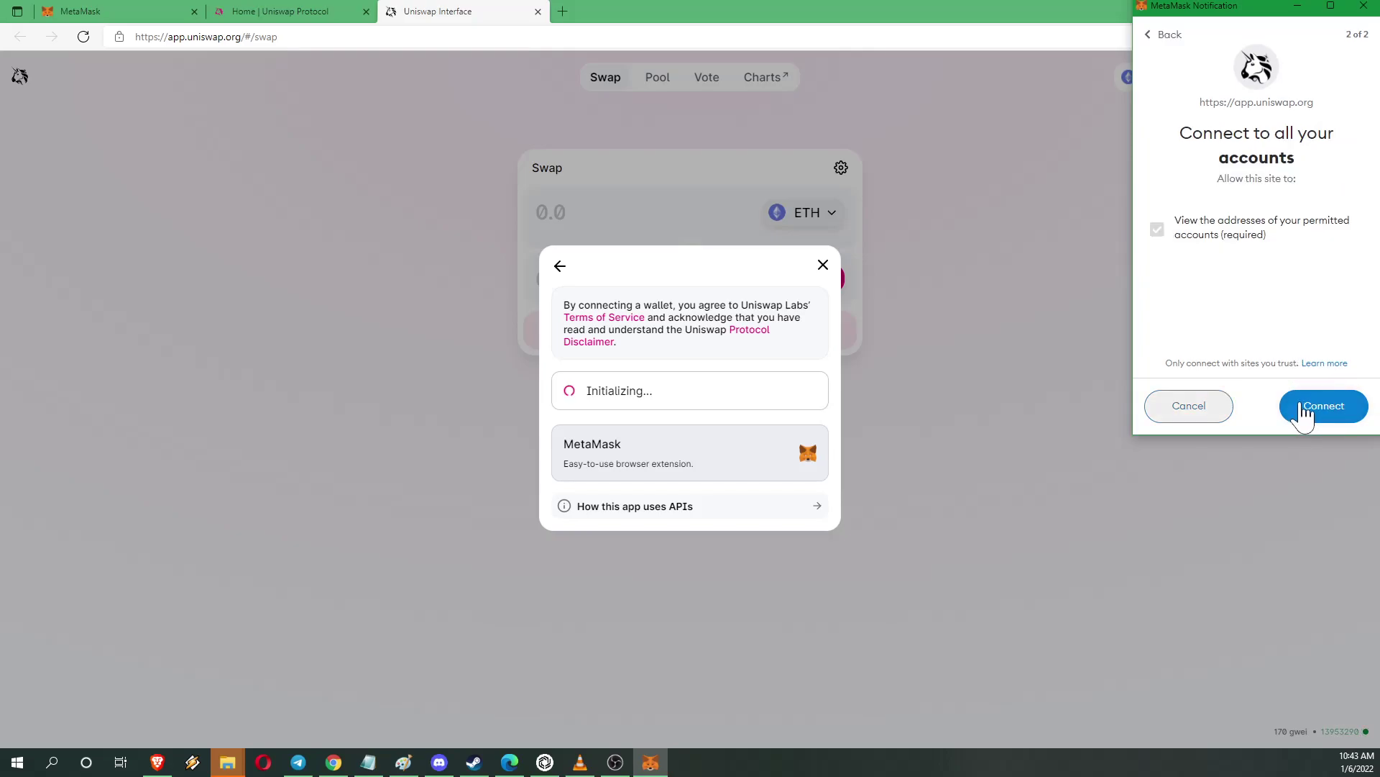
click(1301, 407)
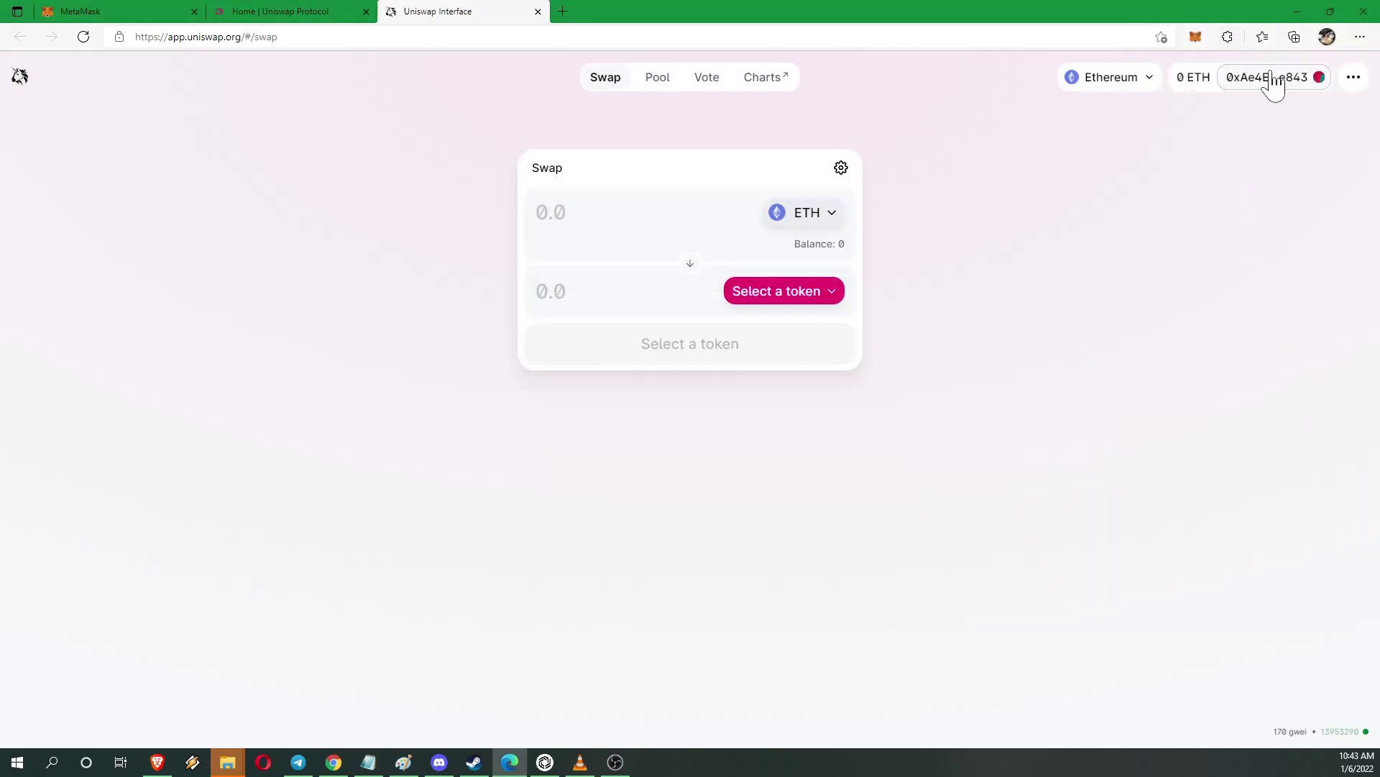
Step: Switch MetaMask to Account 2 so the swap form shows 0.001248 ETH
click(1304, 79)
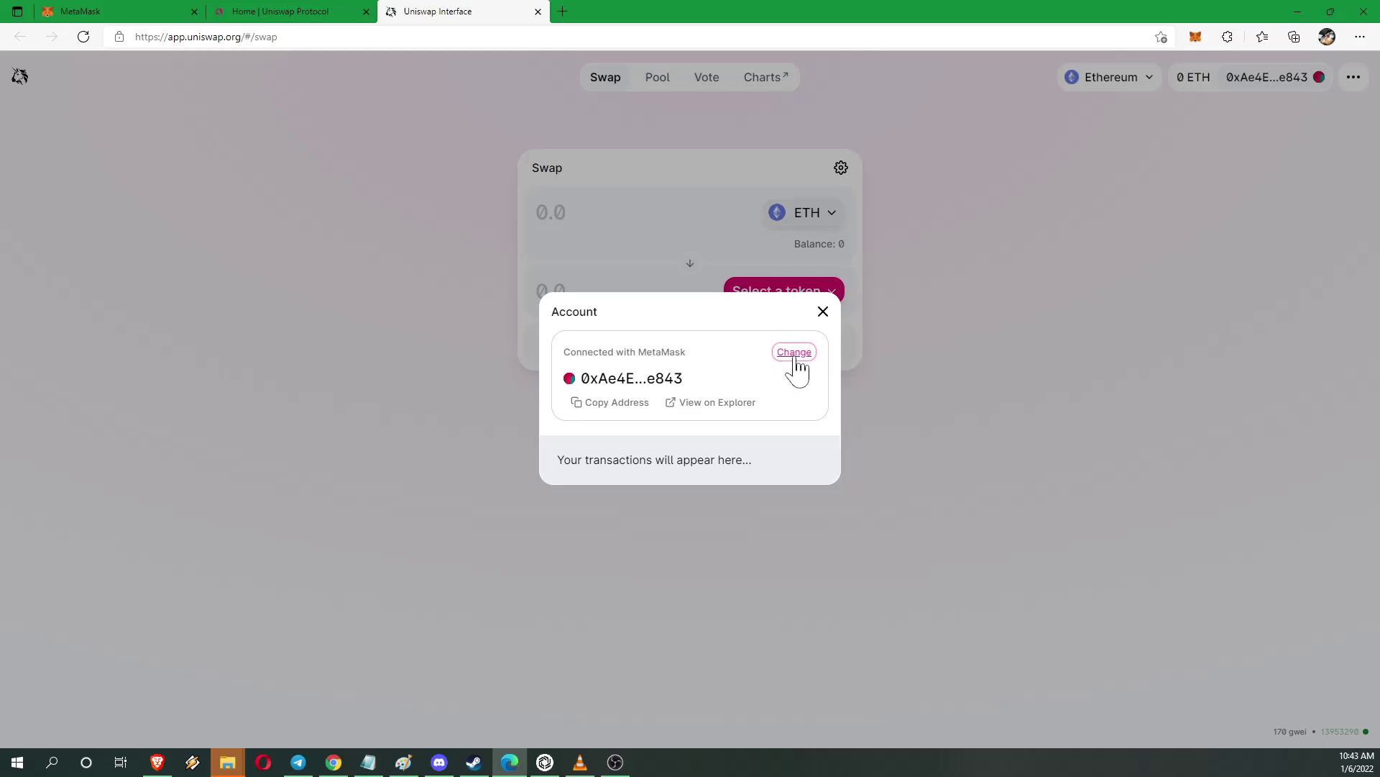
click(1077, 229)
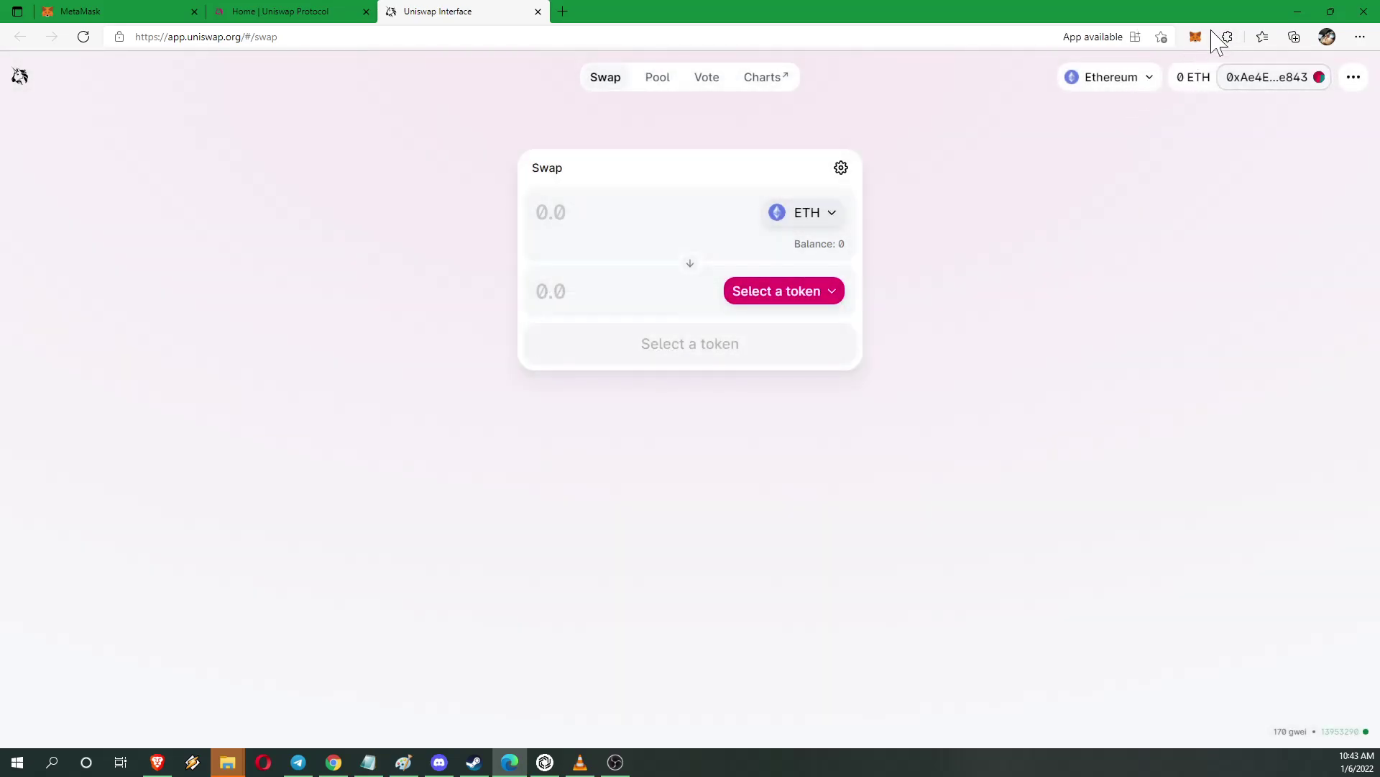
click(1195, 37)
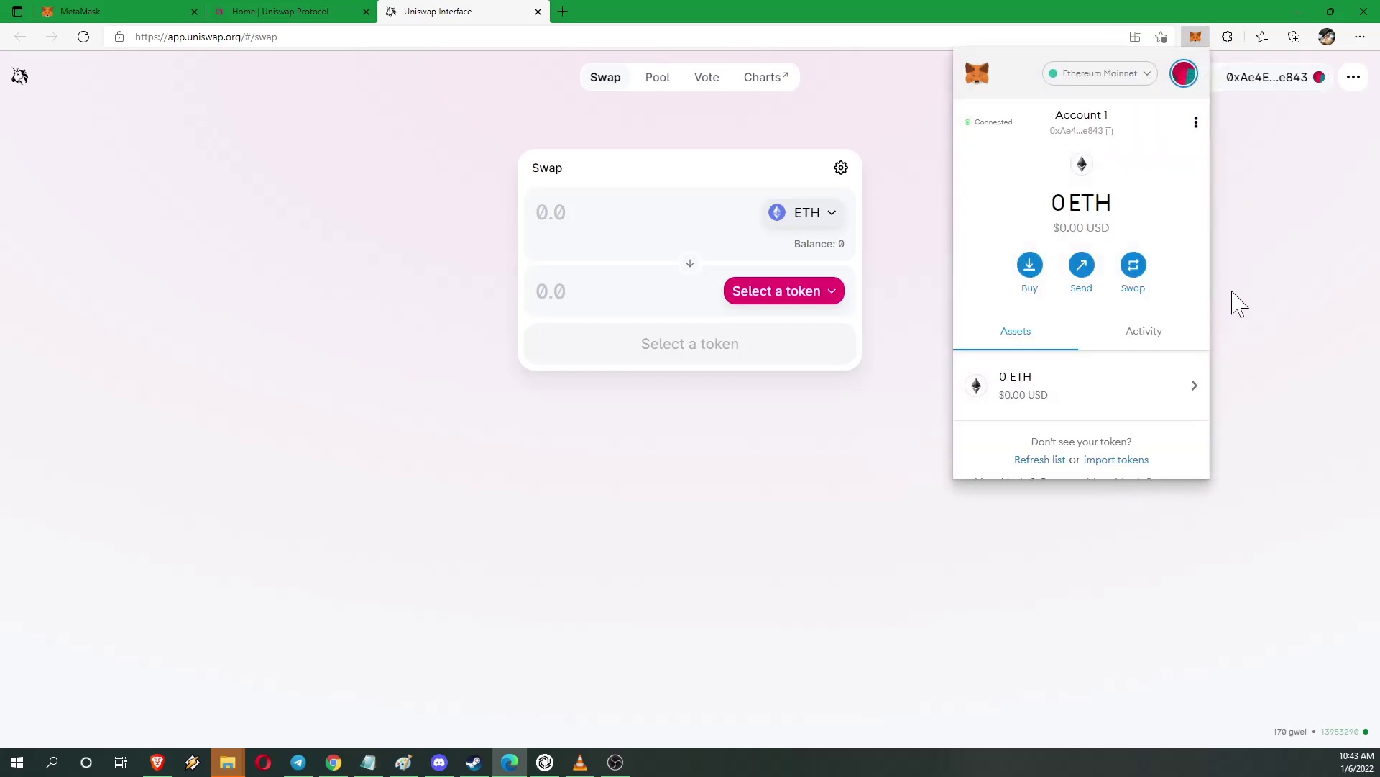
click(1181, 79)
click(1084, 206)
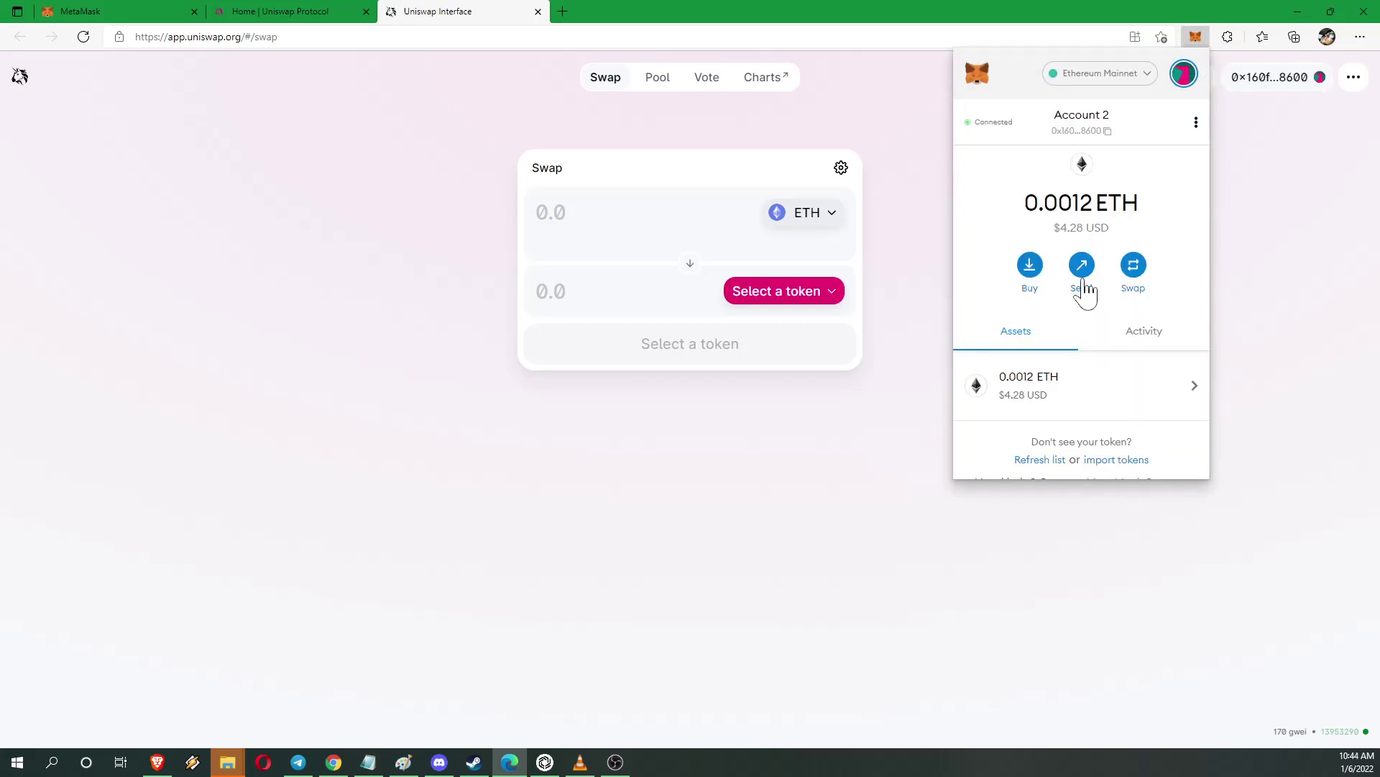
click(1254, 228)
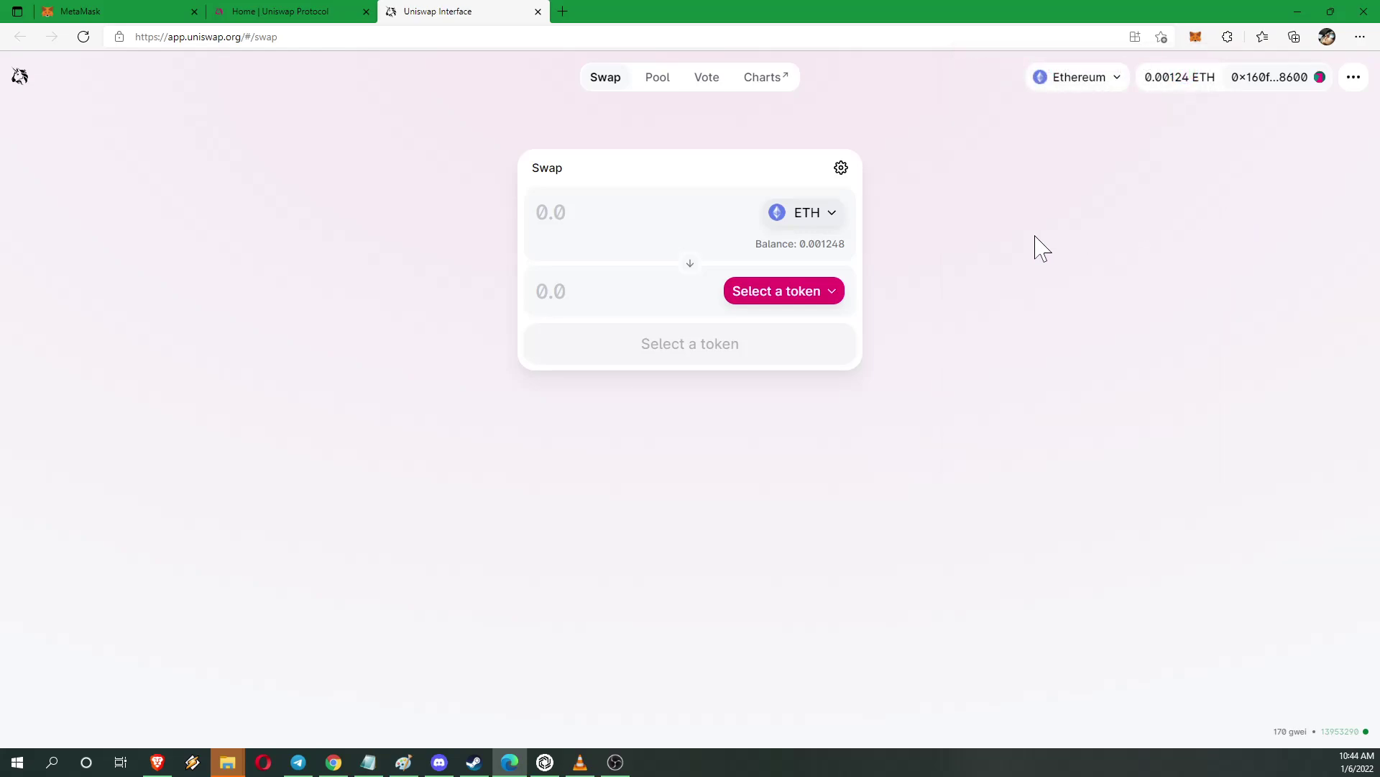
Step: Browse the Select a token list, then dismiss it without picking a token
click(827, 302)
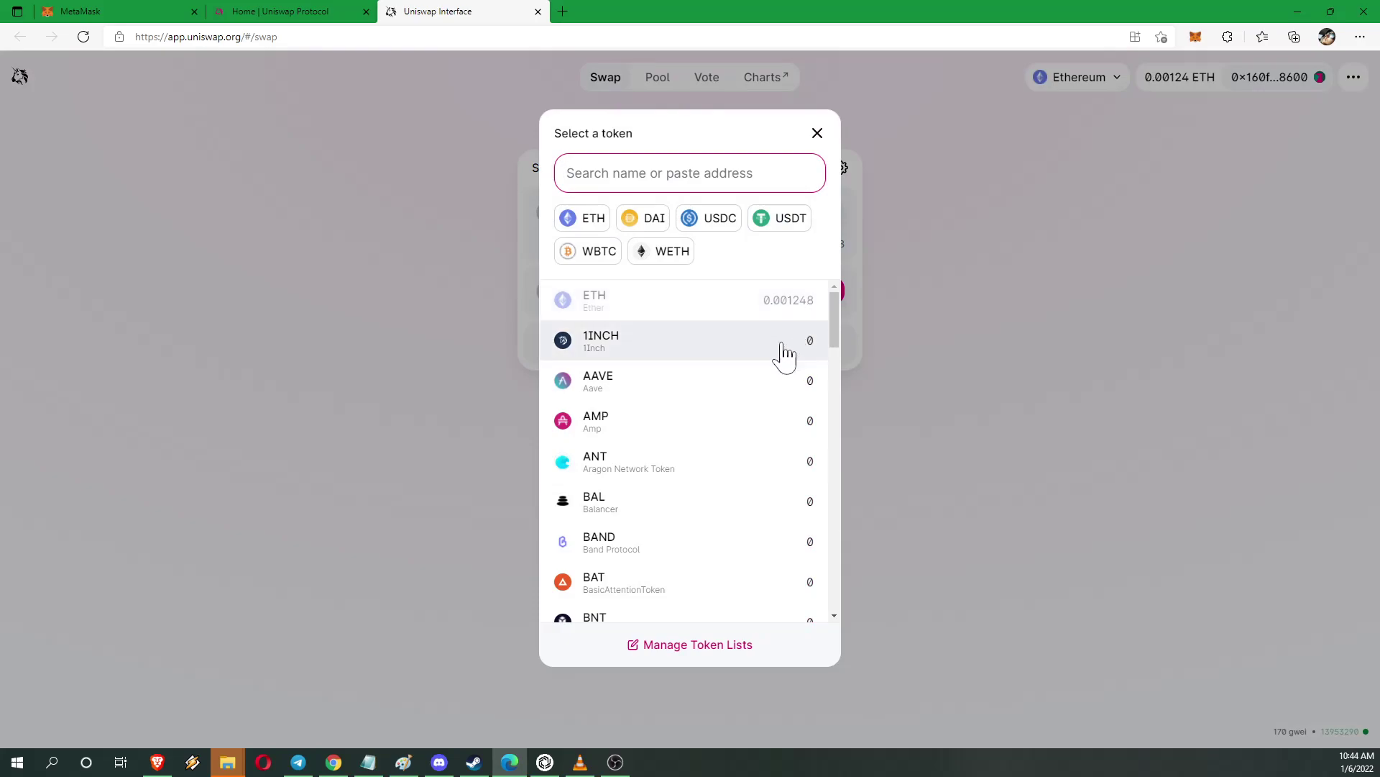
scroll(750, 388, down, 10)
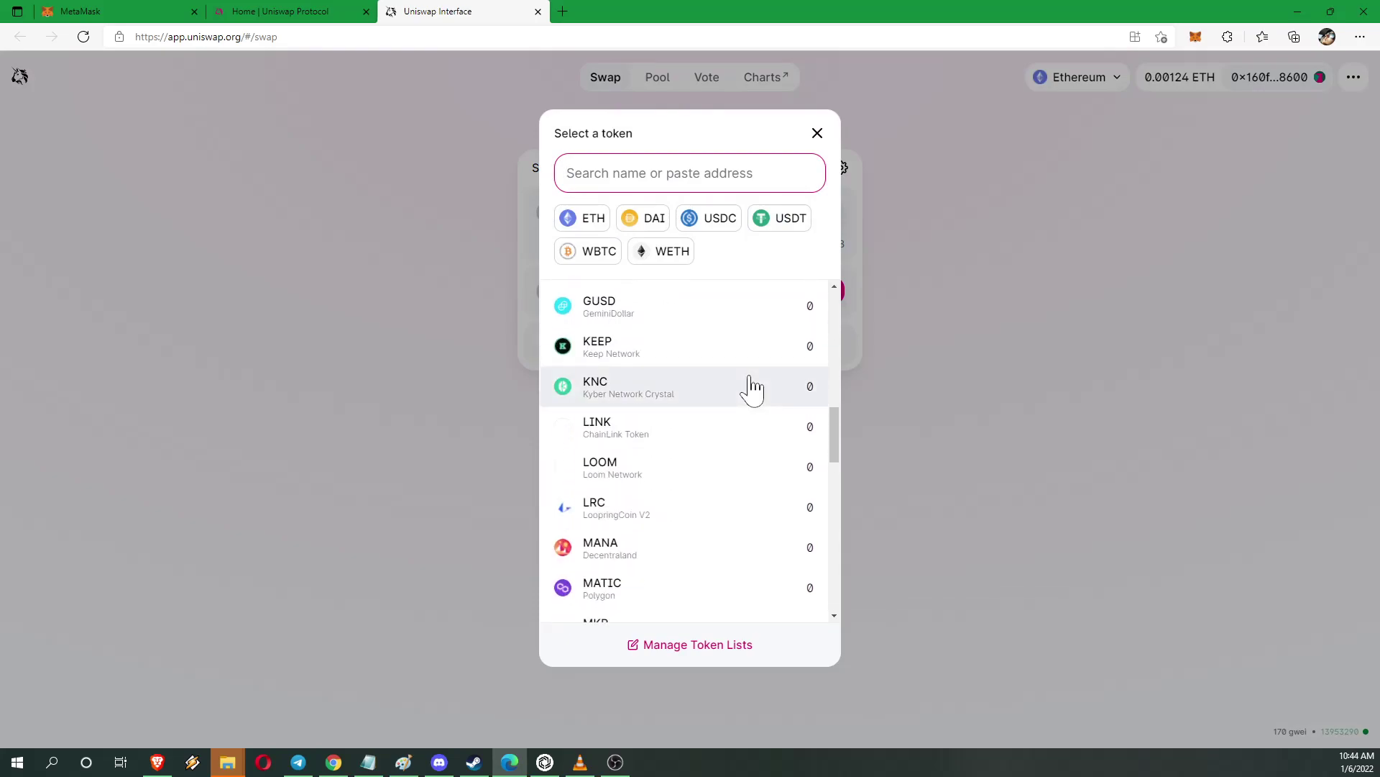
scroll(751, 388, down, 5)
scroll(751, 388, down, 4)
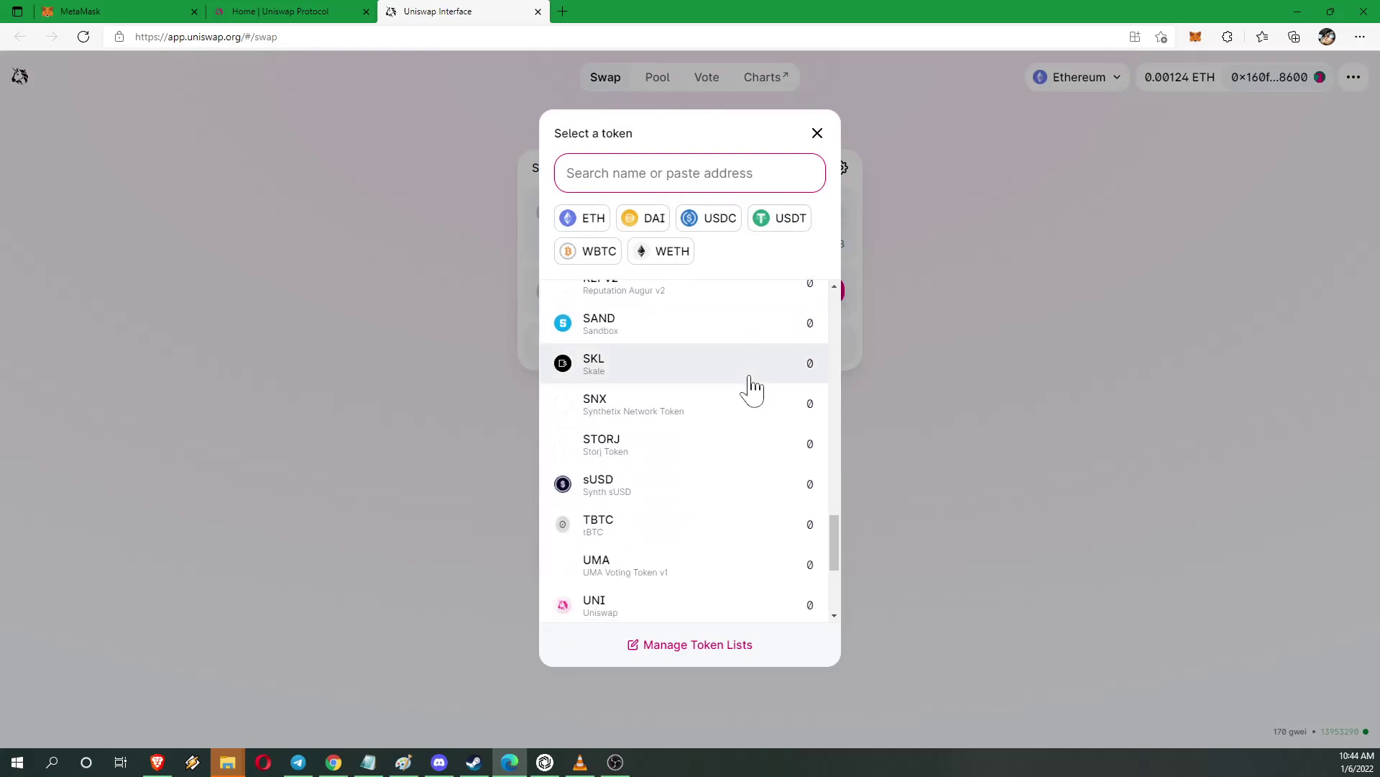
scroll(751, 389, down, 3)
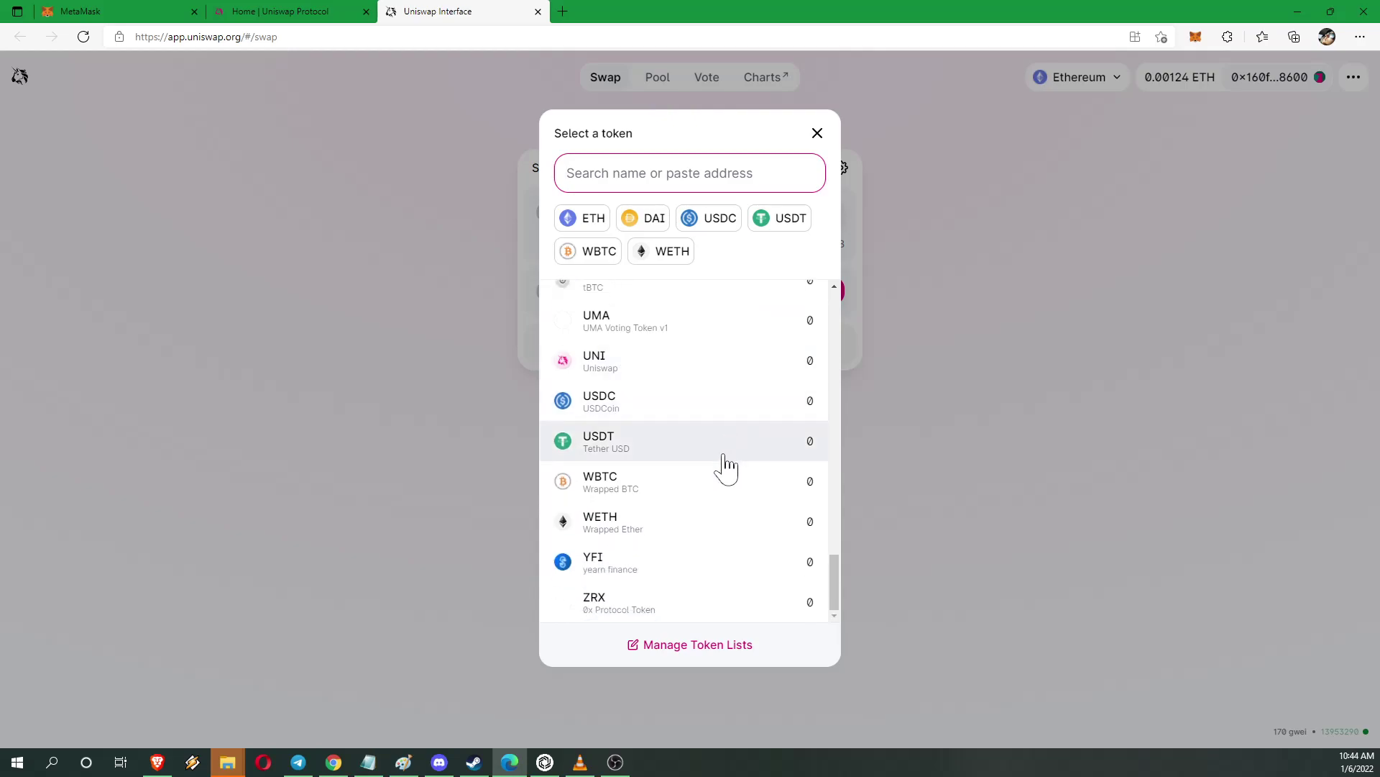
scroll(726, 471, up, 11)
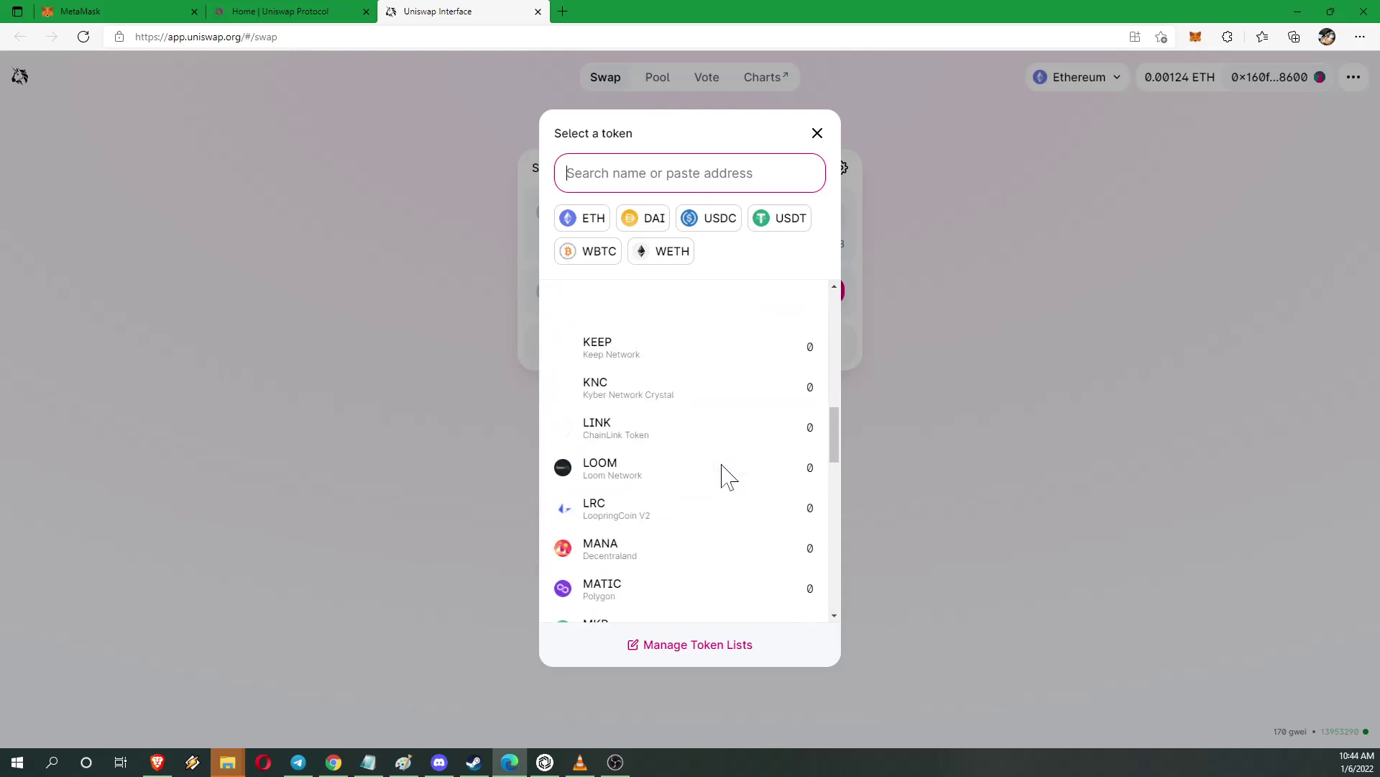
scroll(725, 475, up, 5)
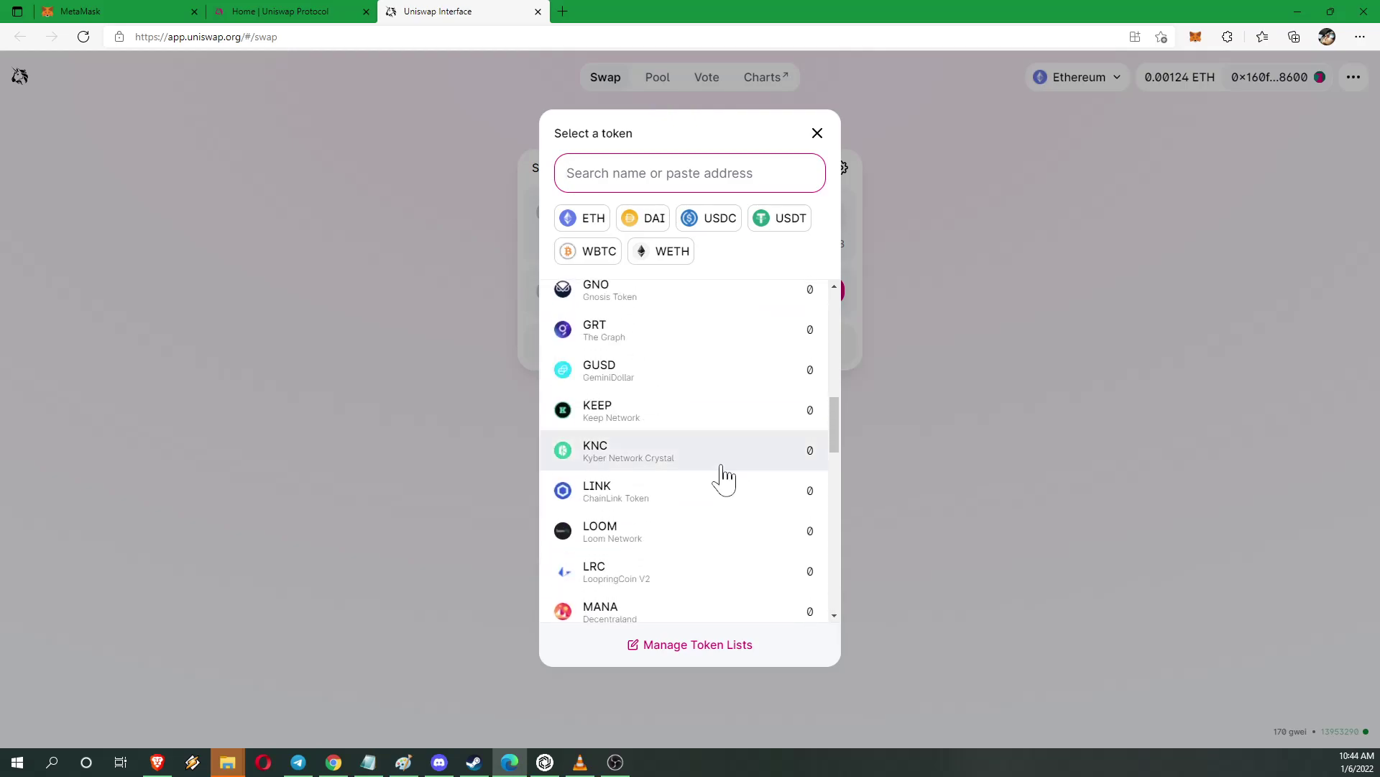
click(930, 440)
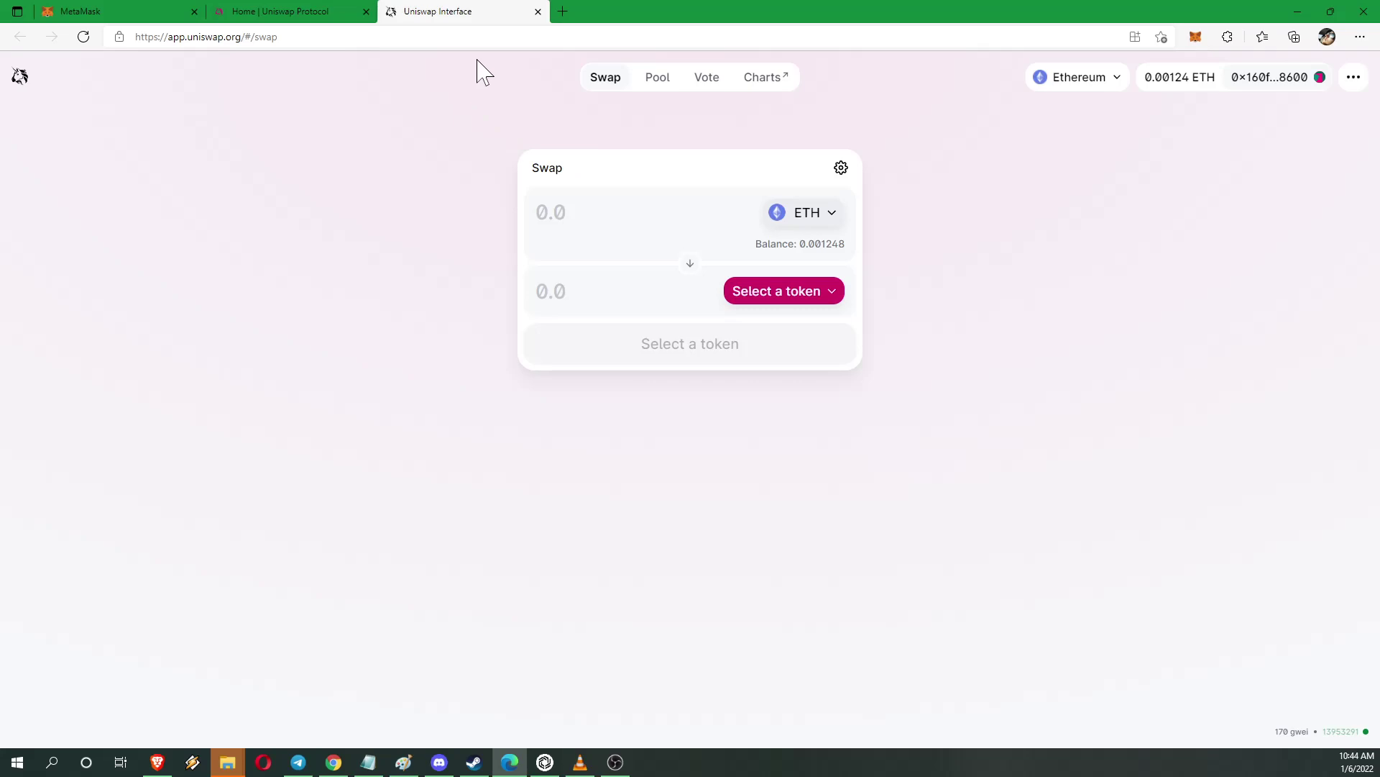
Step: Search the token list for PIKA and start importing the Coinmarketcap result
click(825, 301)
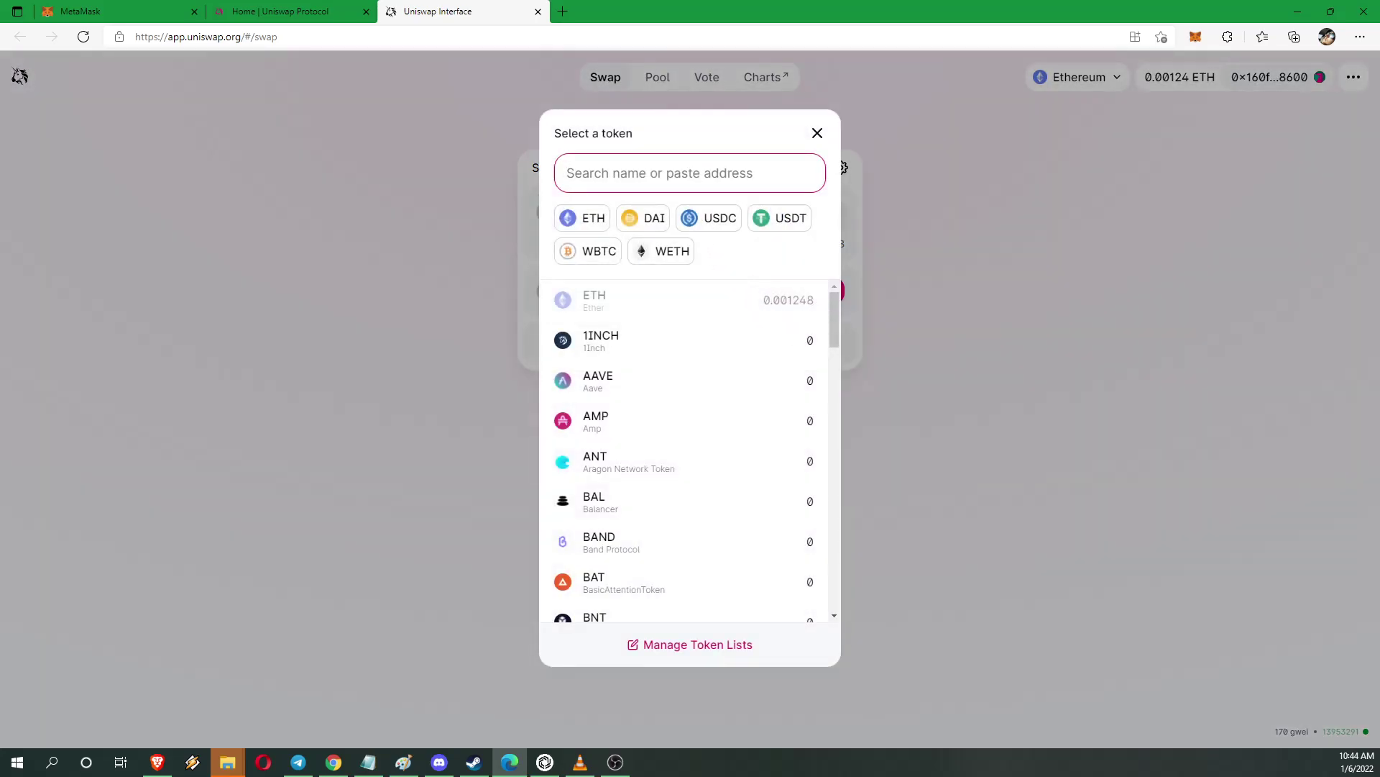
text(PIKA)
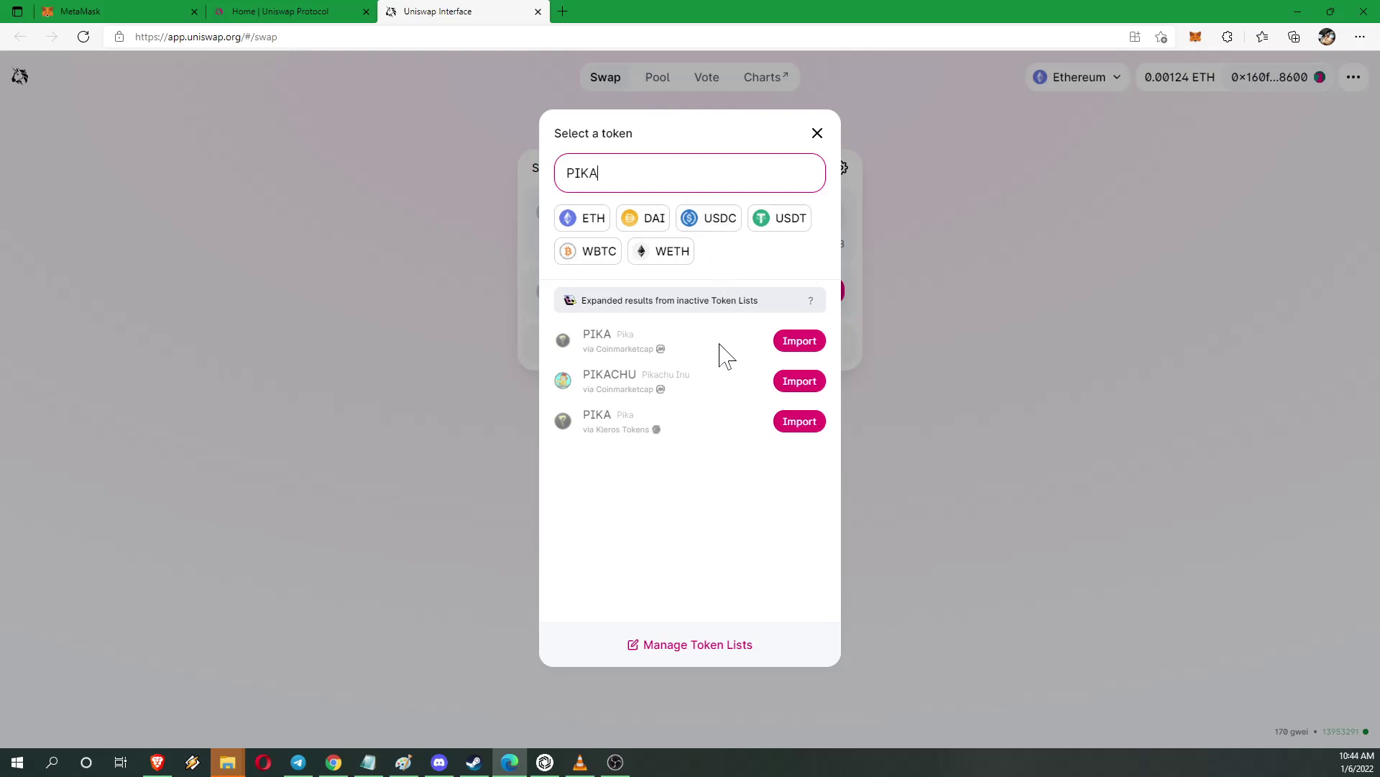
click(790, 344)
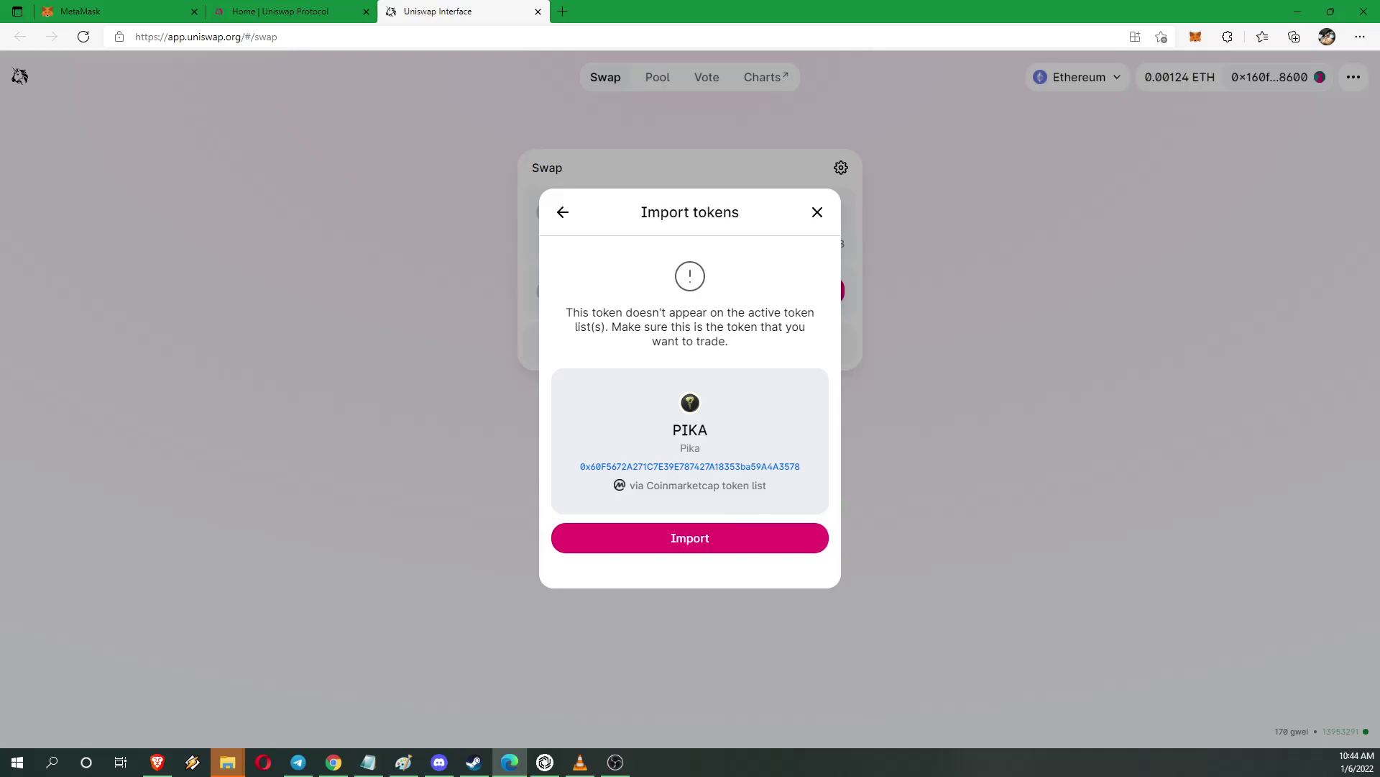
Step: Import PIKA as the output token, enter 0.001 ETH, and review the swap summary
click(736, 541)
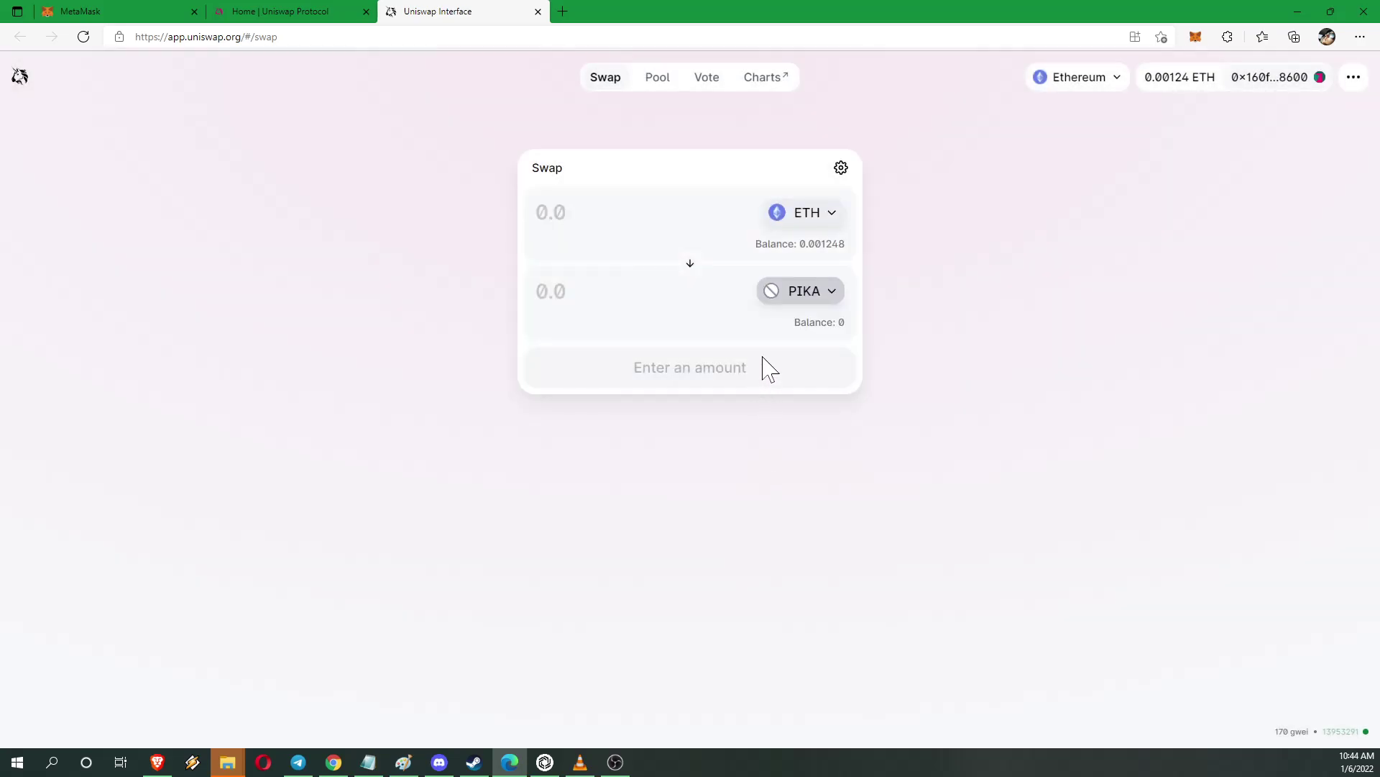
click(668, 219)
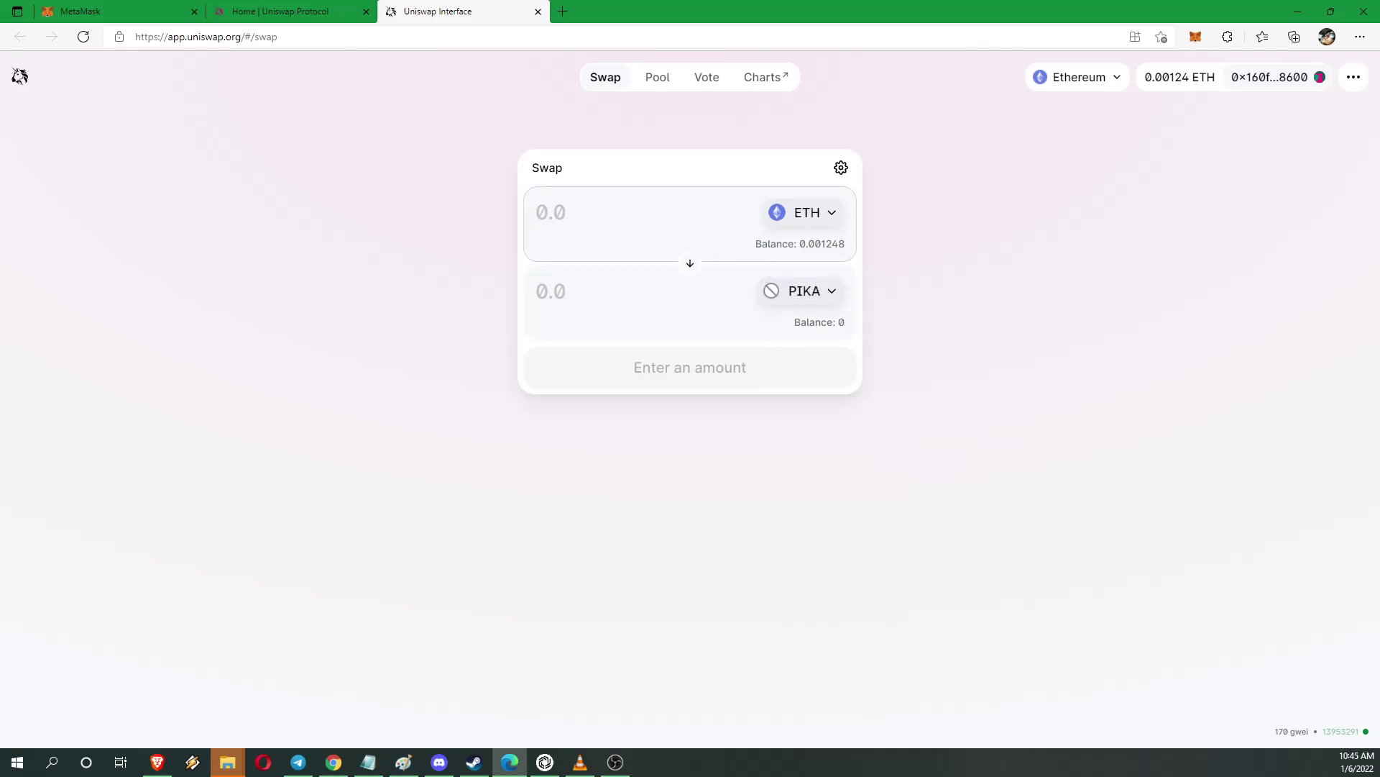
text(.001)
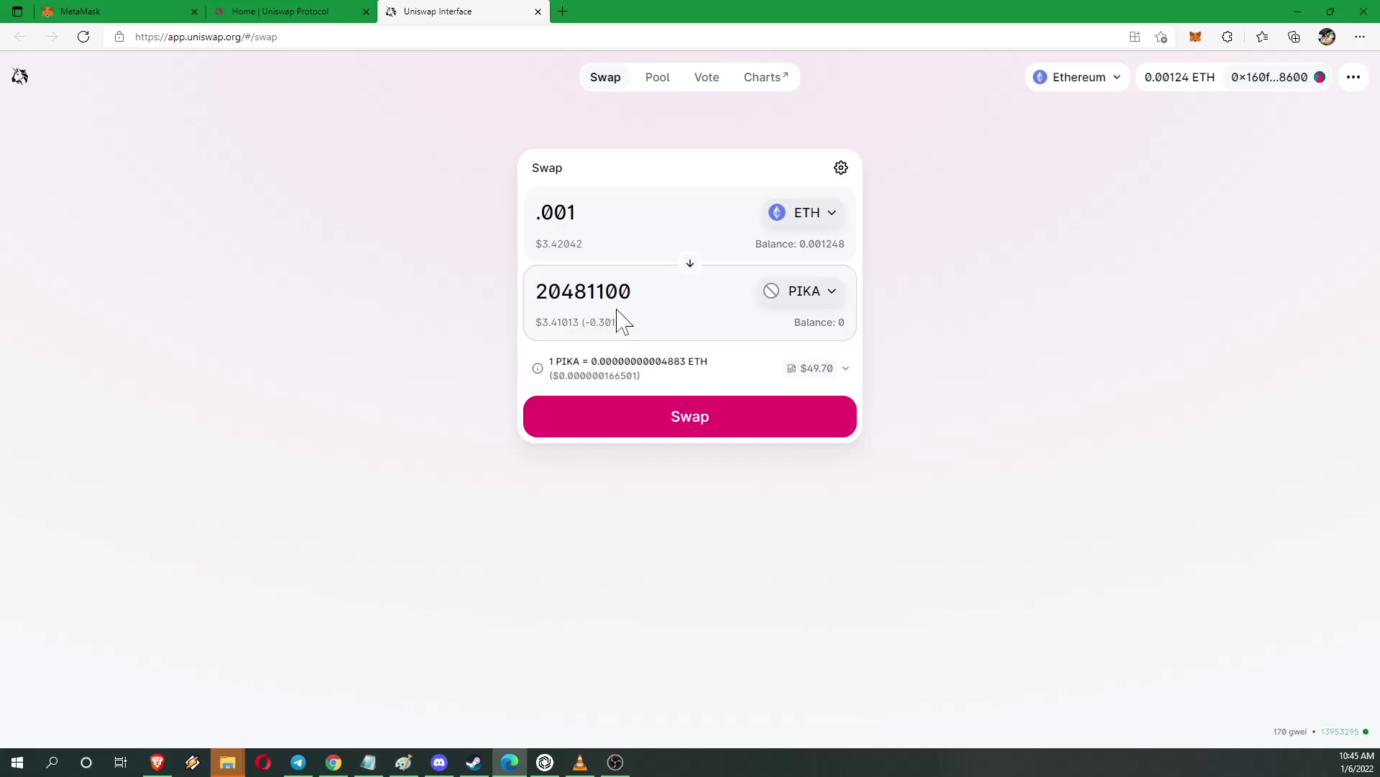
click(704, 426)
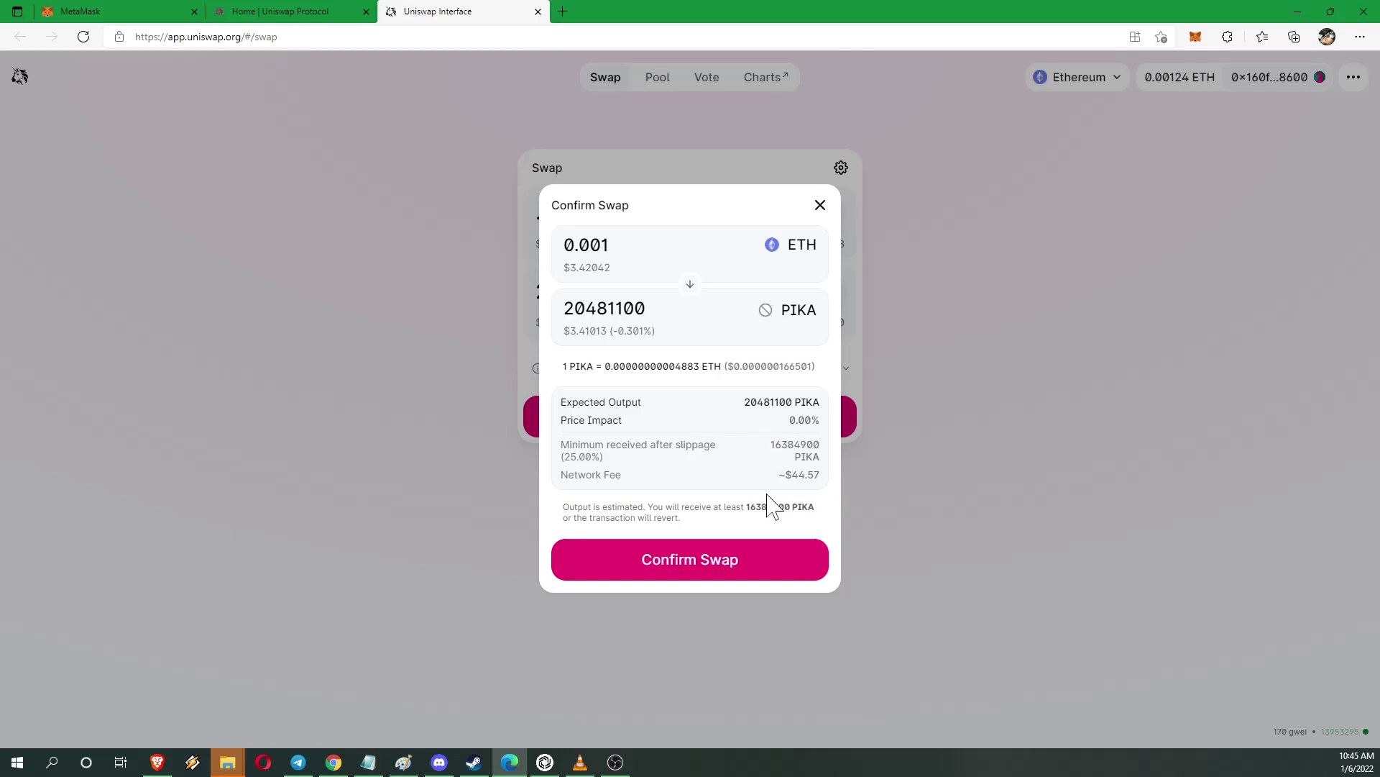
Step: Confirm the 0.001 ETH swap, reject it in MetaMask for insufficient funds, dismiss the error
click(725, 566)
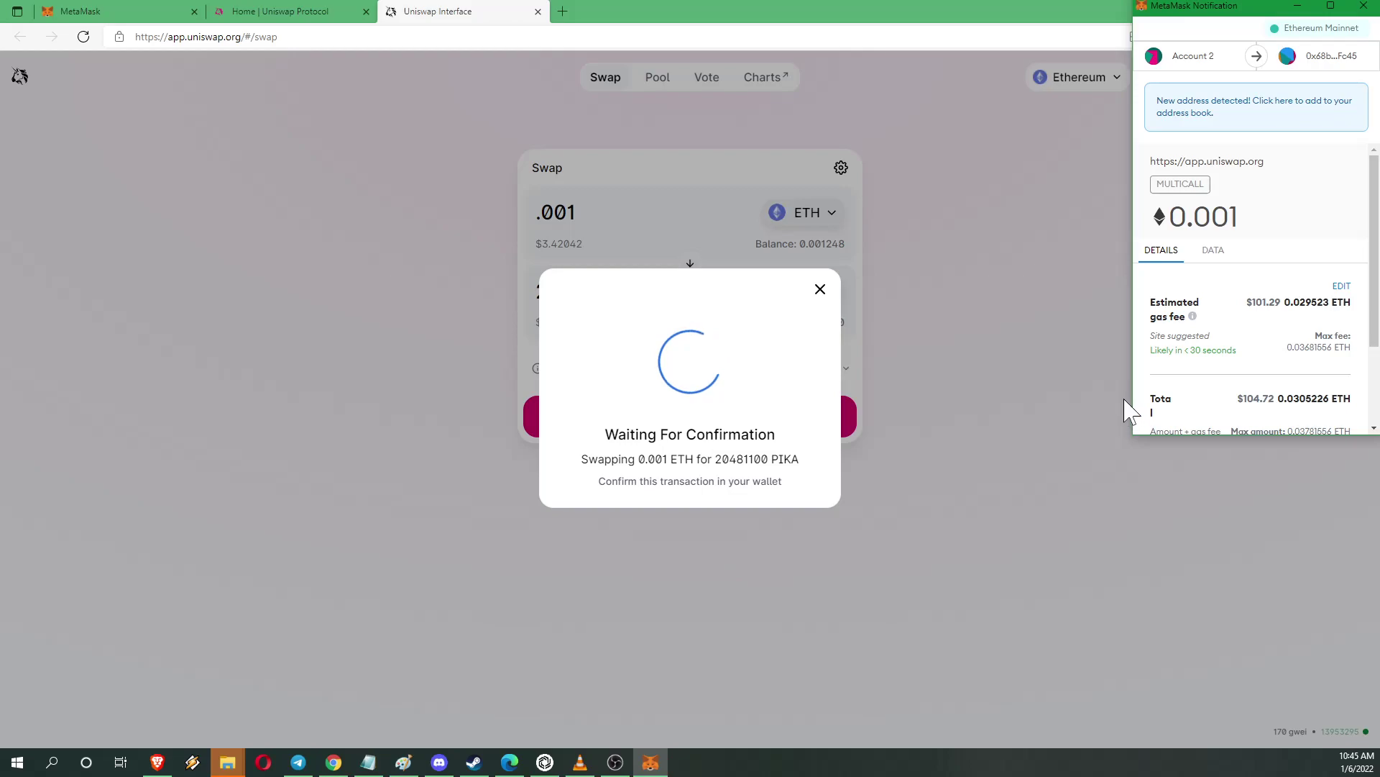
scroll(1216, 309, down, 2)
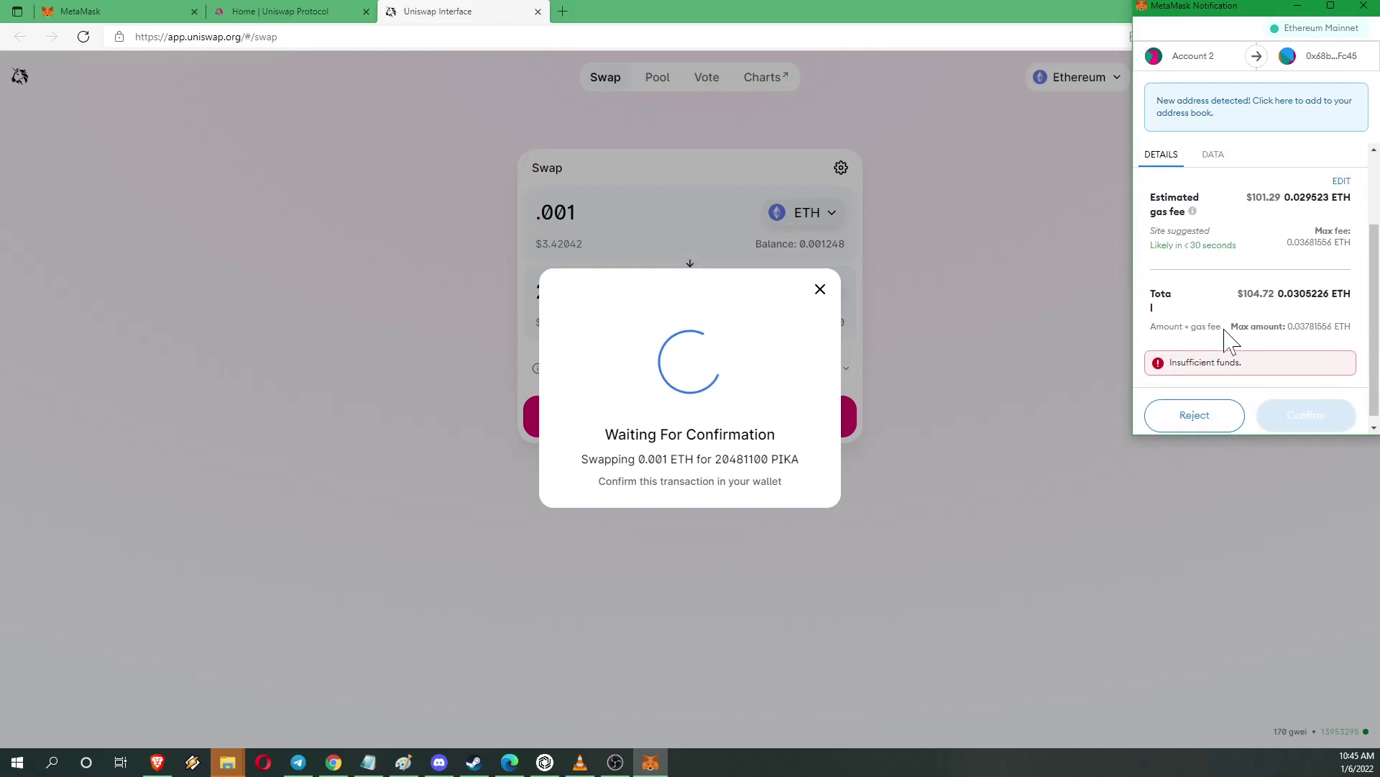
scroll(1226, 332, up, 3)
scroll(1230, 341, down, 3)
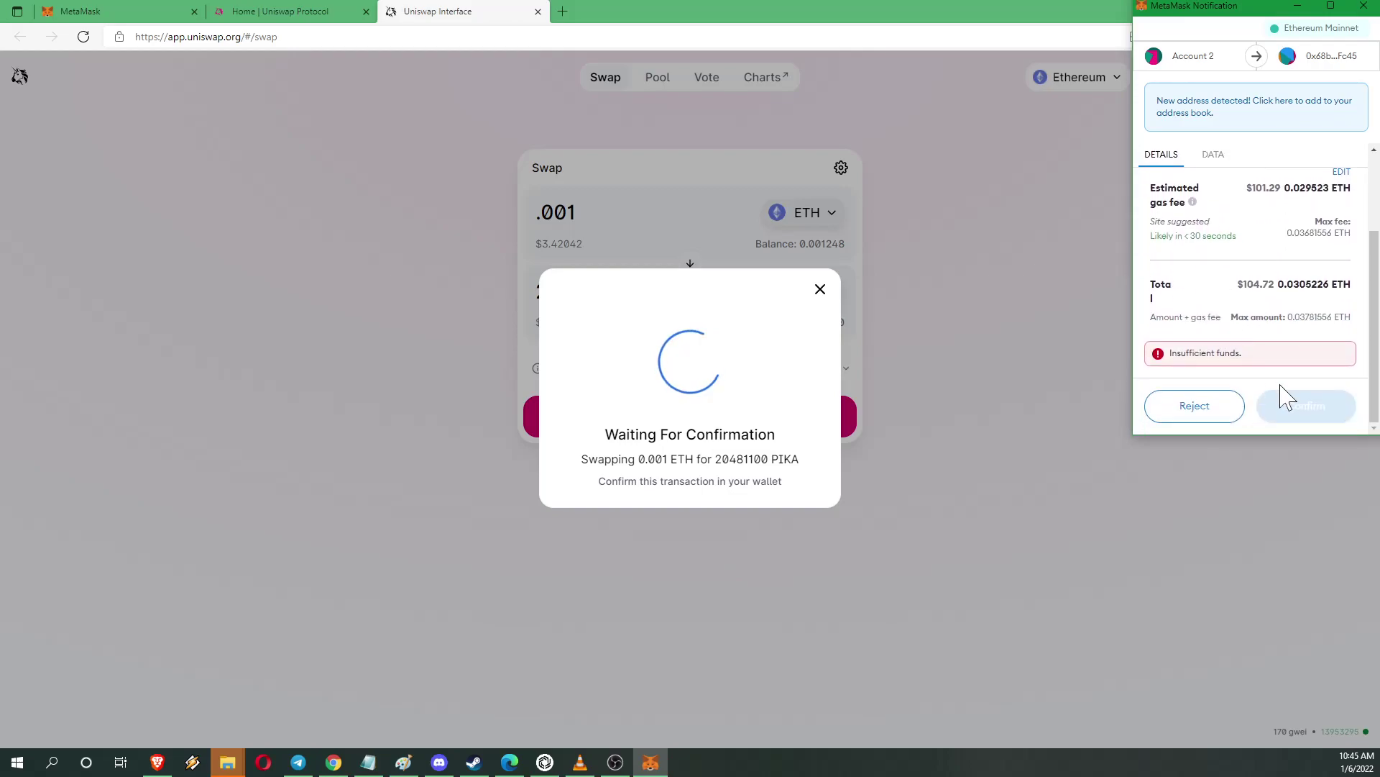
click(1226, 406)
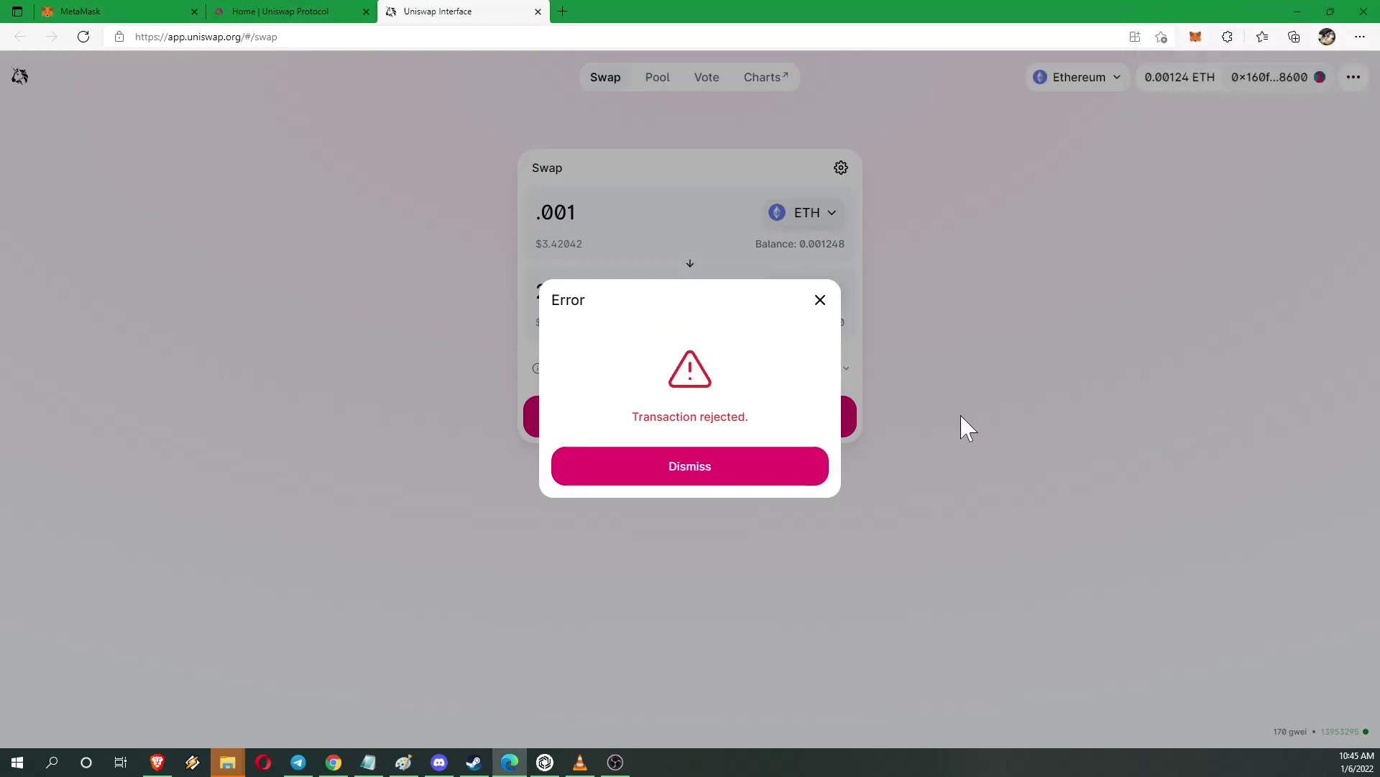
click(1112, 262)
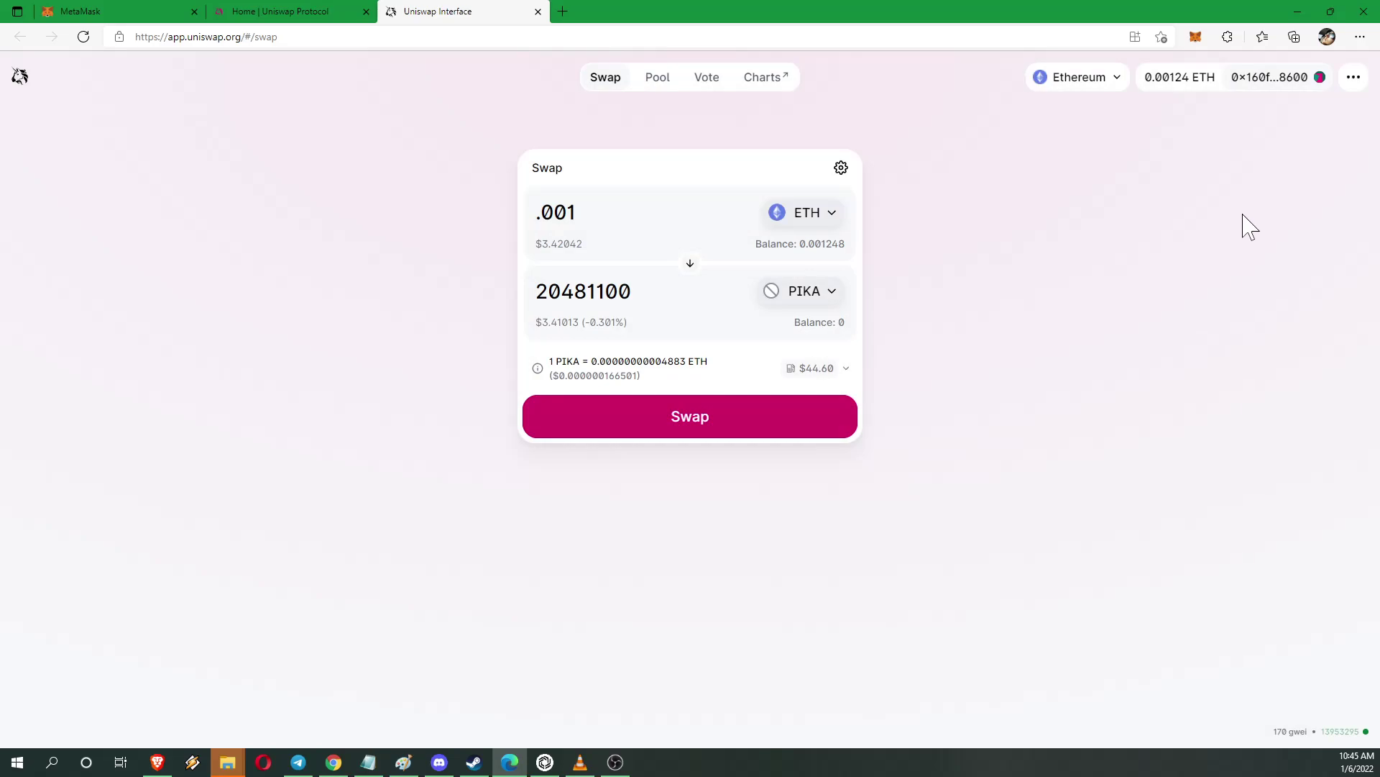